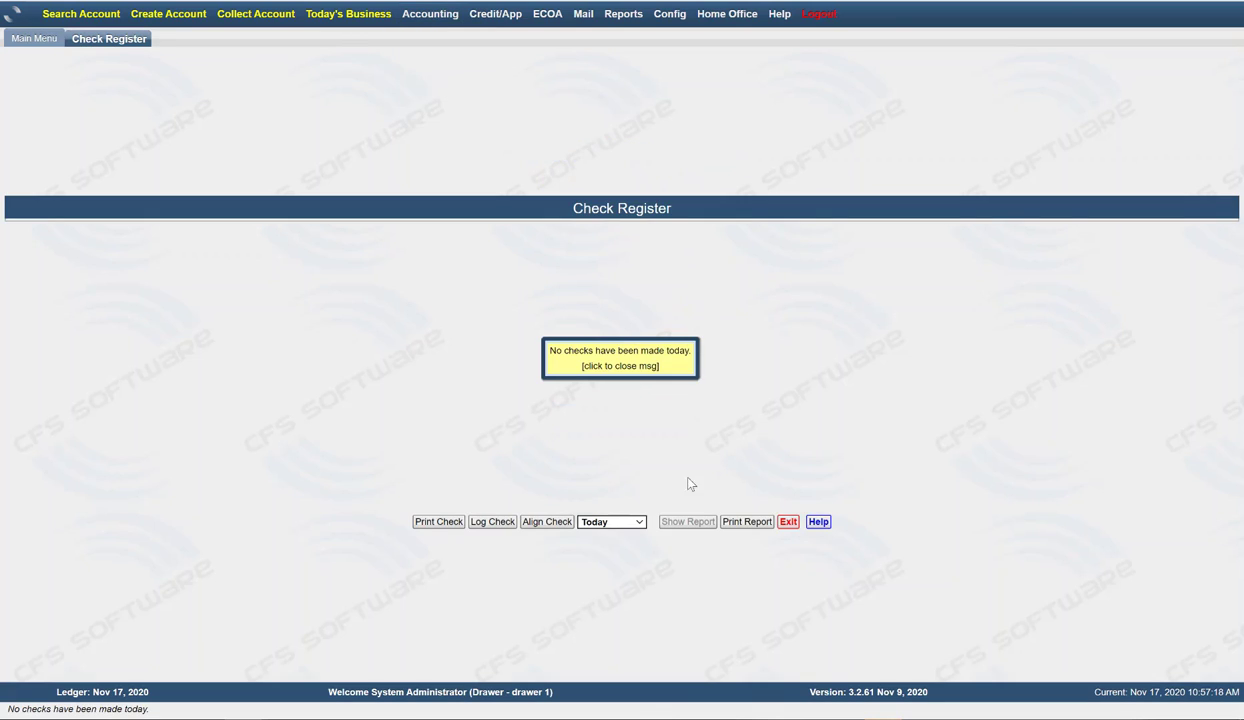
Step: Show the Check Register for the date range 11/02/2020 through 11/16/2020
left_click(630, 366)
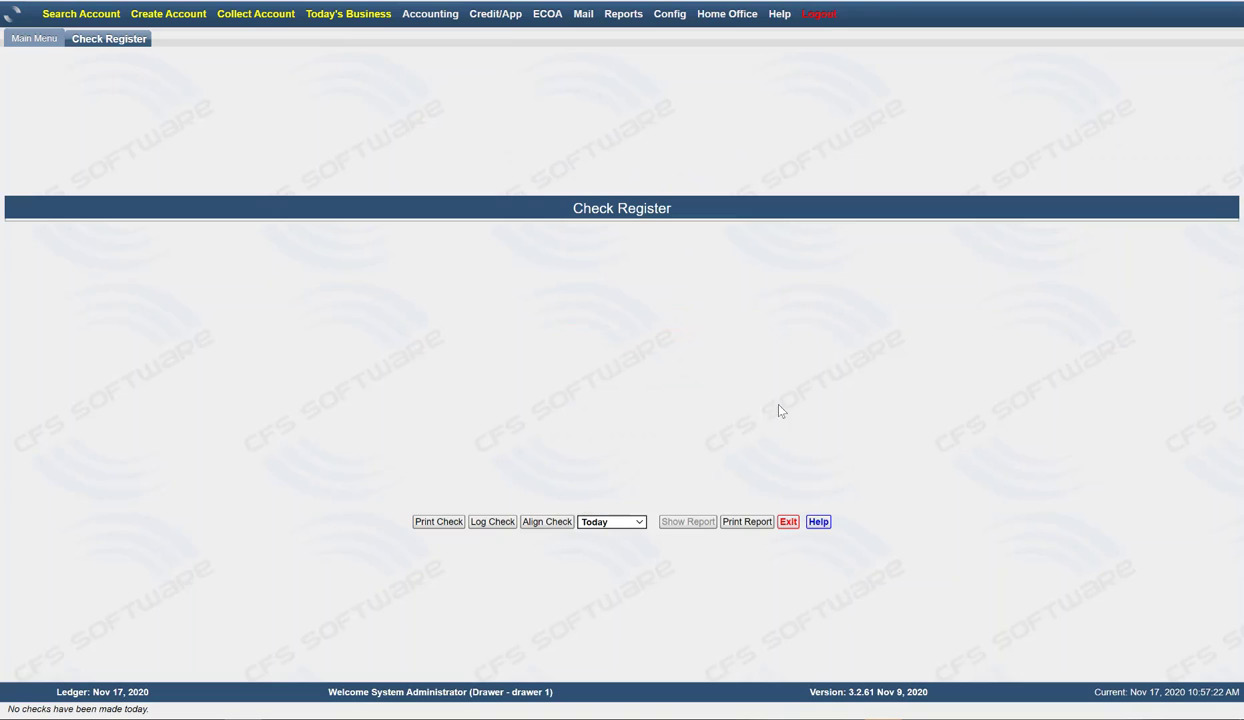
left_click(639, 524)
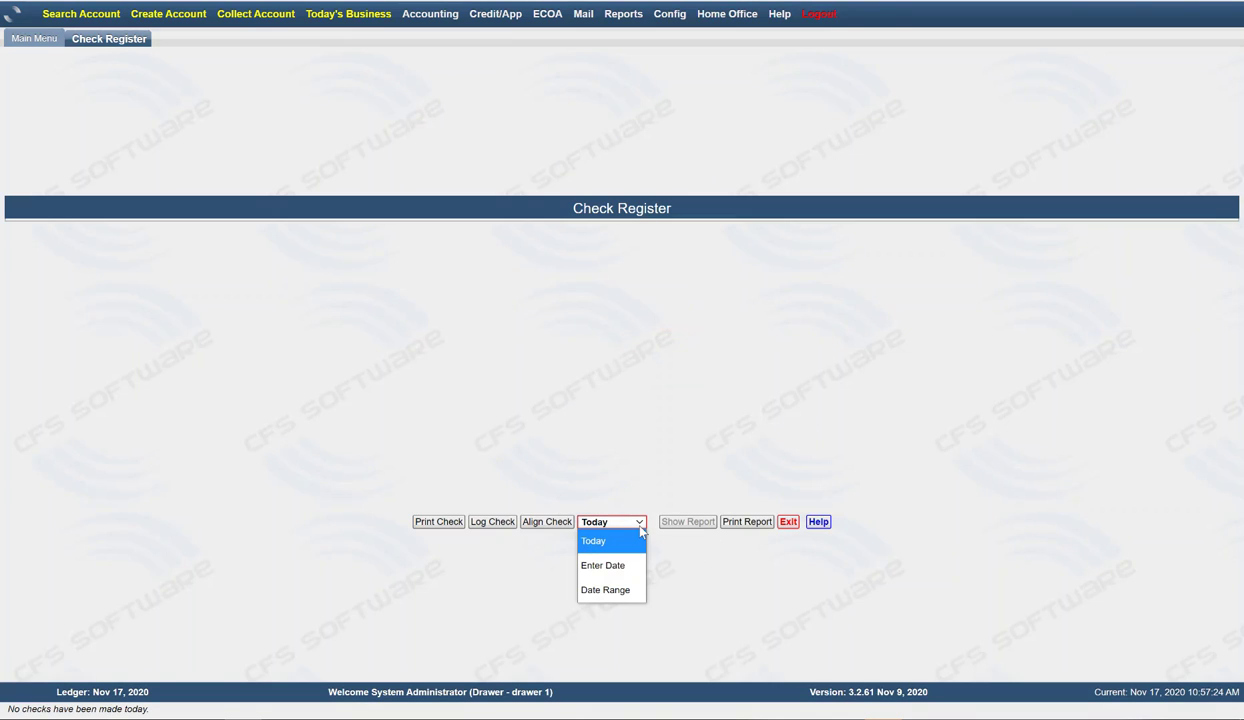
left_click(619, 599)
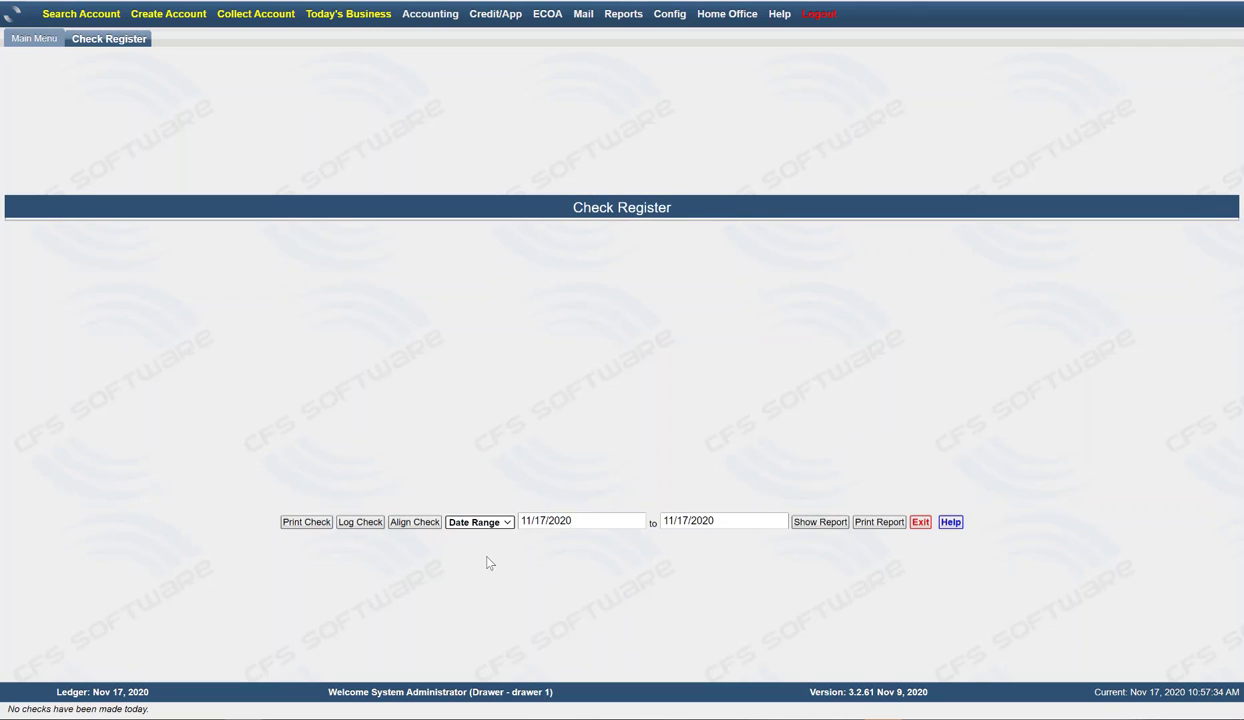
left_click(567, 521)
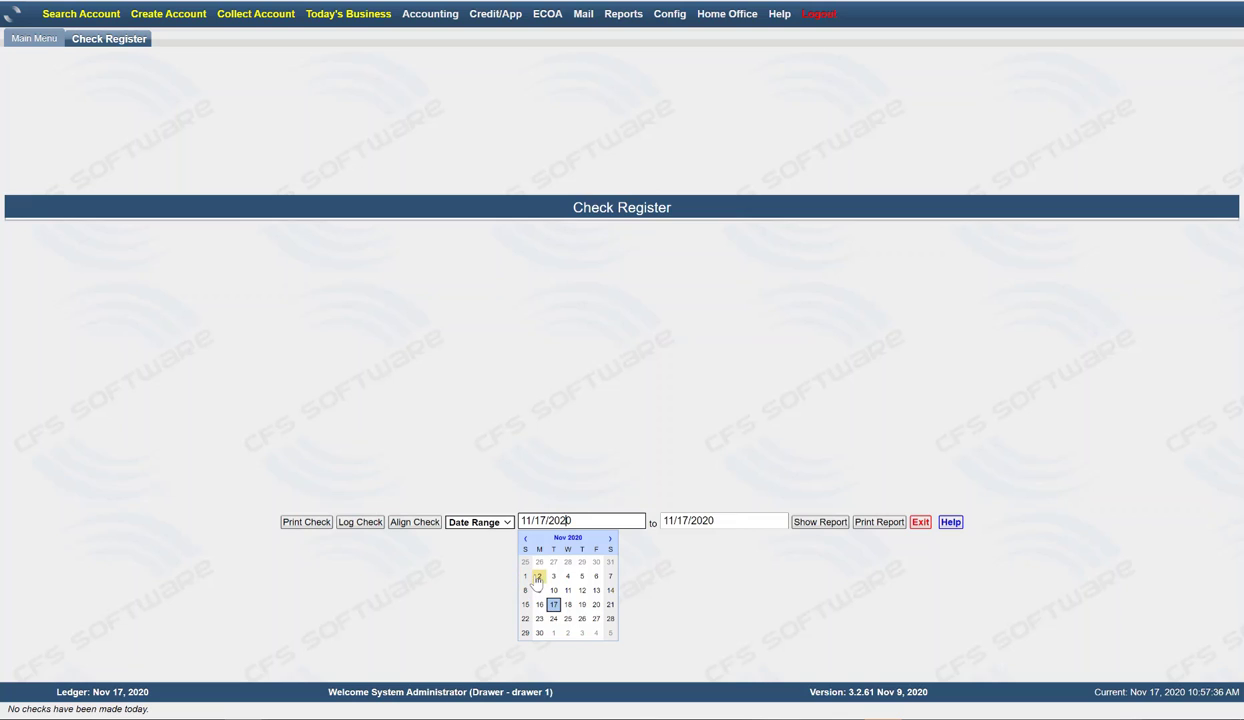
left_click(539, 576)
left_click(703, 520)
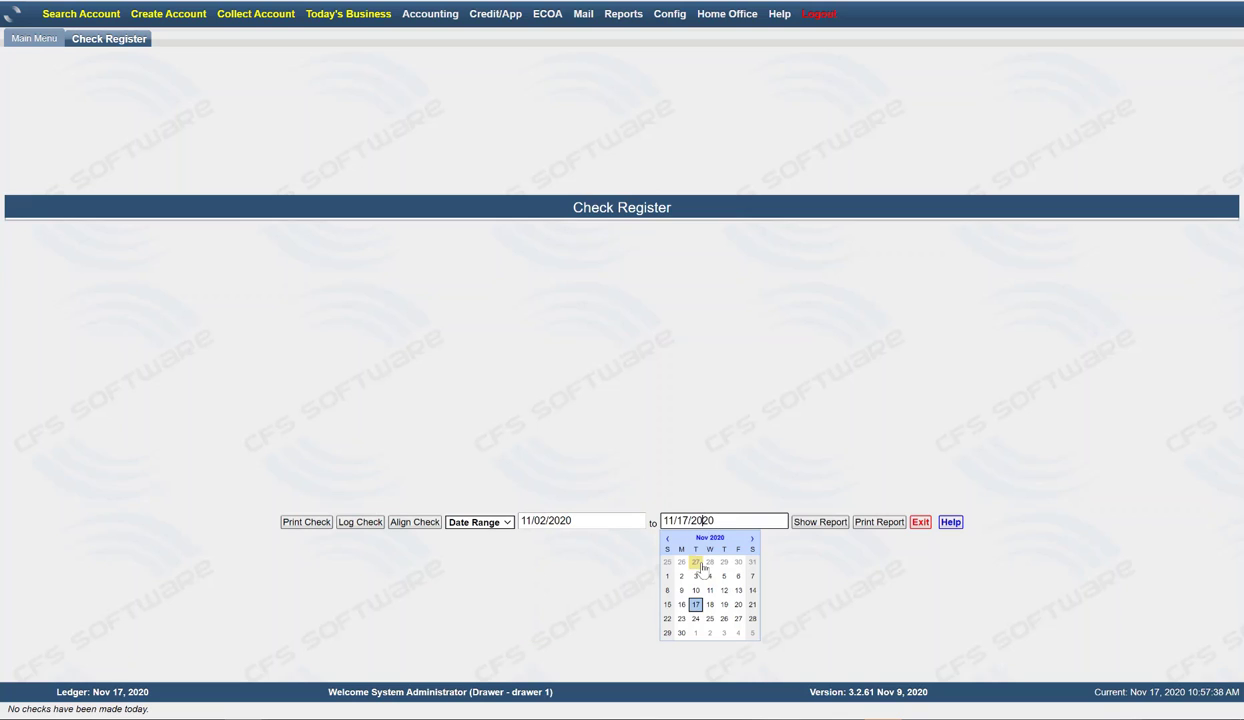
left_click(681, 605)
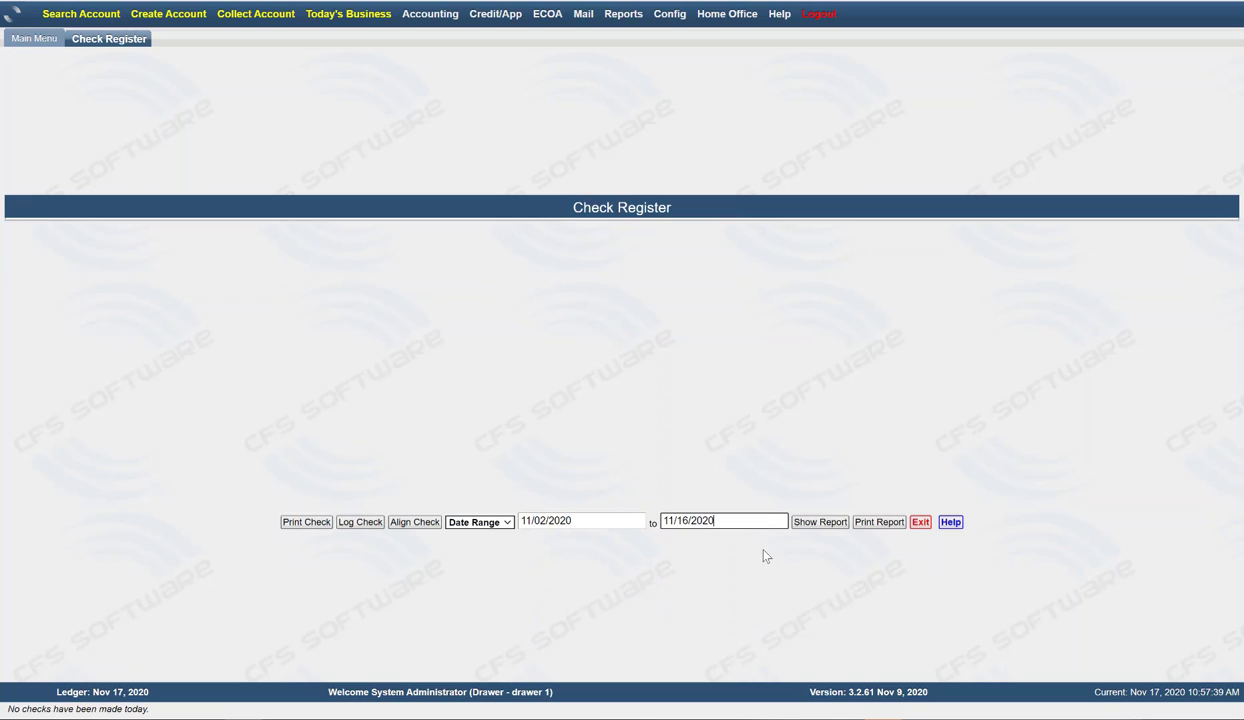
left_click(830, 525)
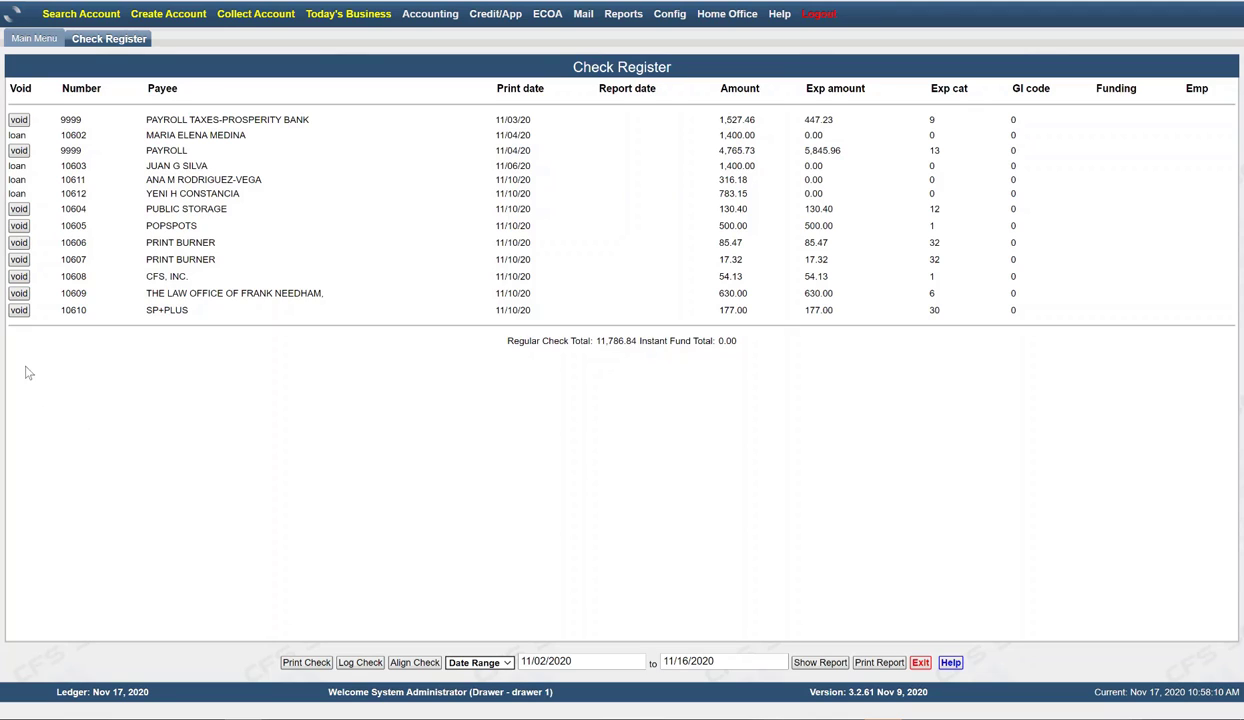
Step: Void check 10610 to SP+PLUS and reload today's register showing it at -177.00
left_click(18, 310)
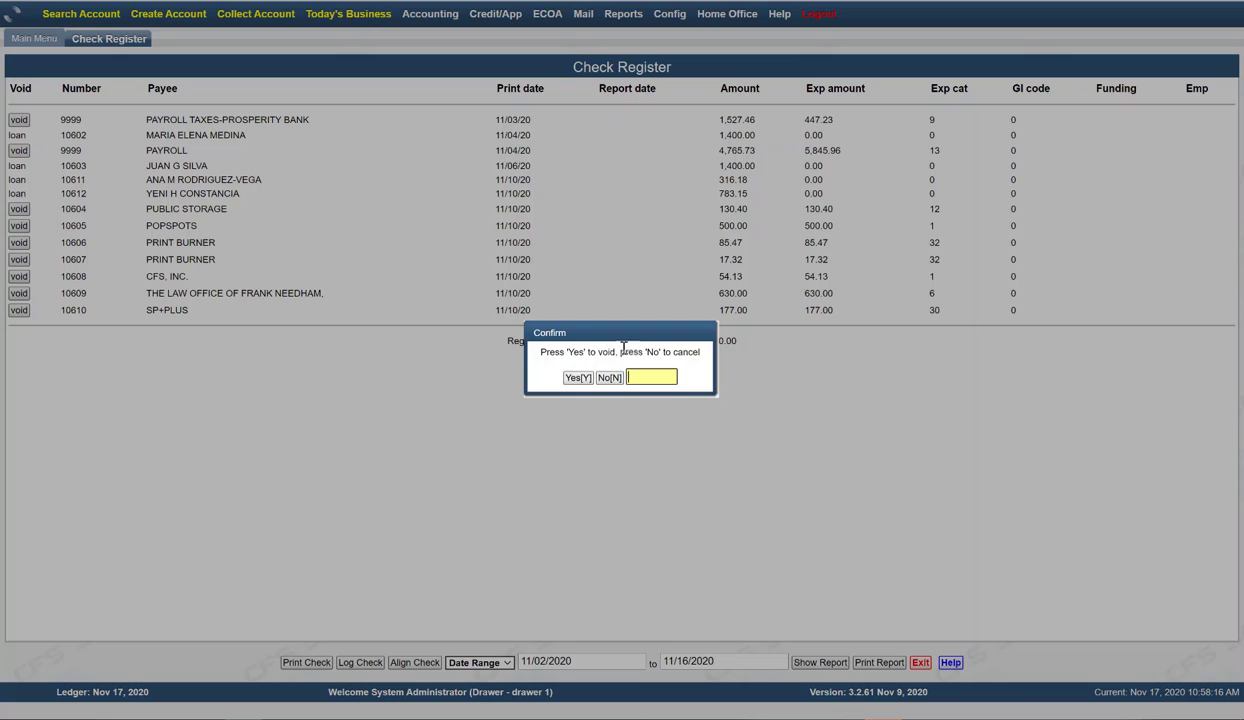
left_click(578, 380)
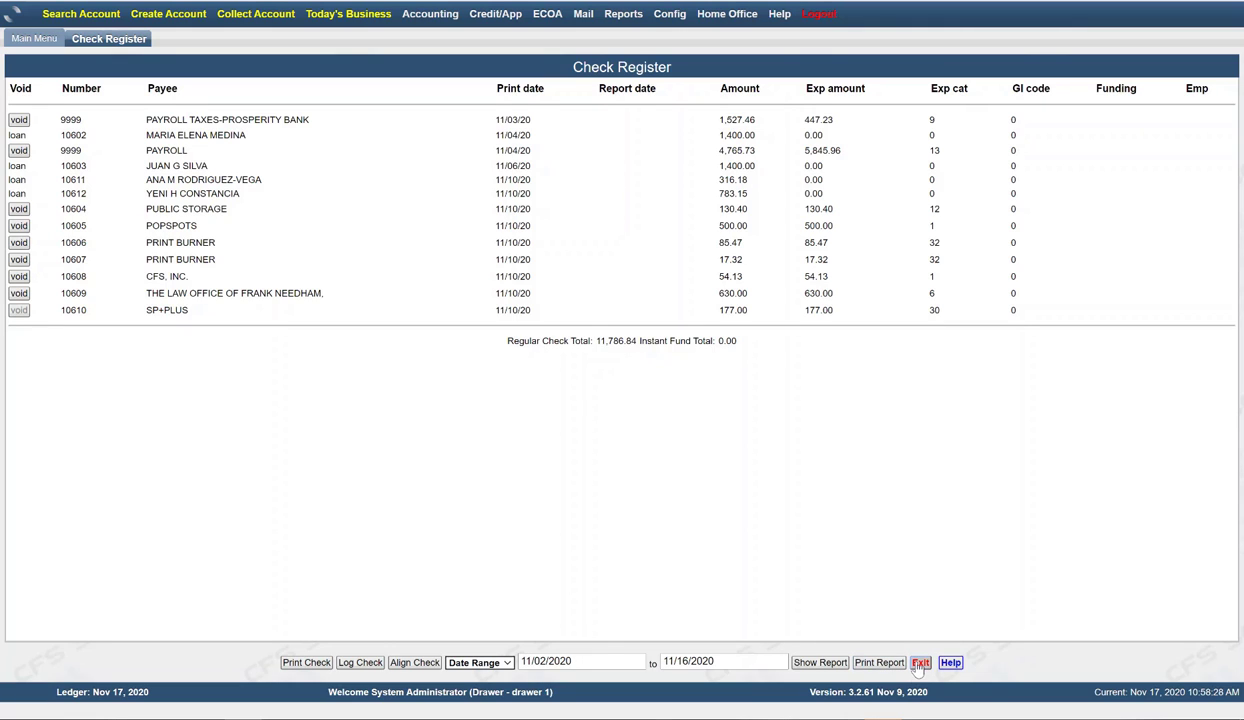
left_click(462, 661)
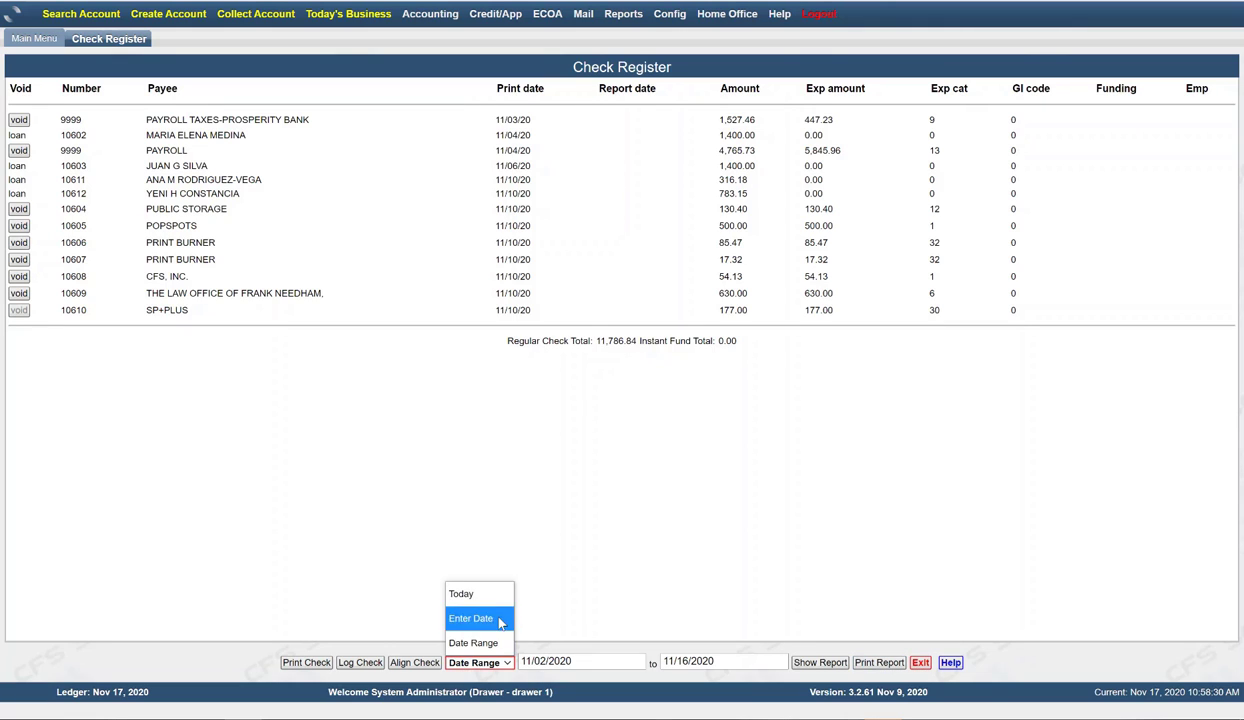
left_click(496, 596)
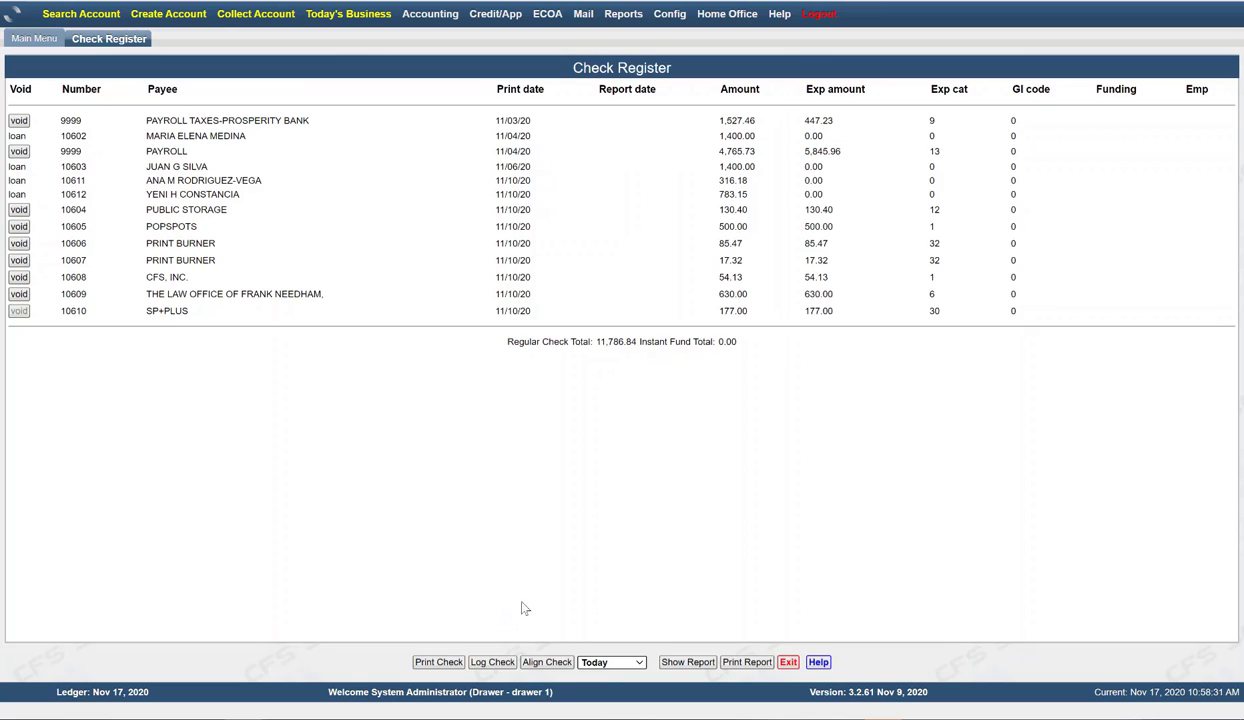
left_click(686, 664)
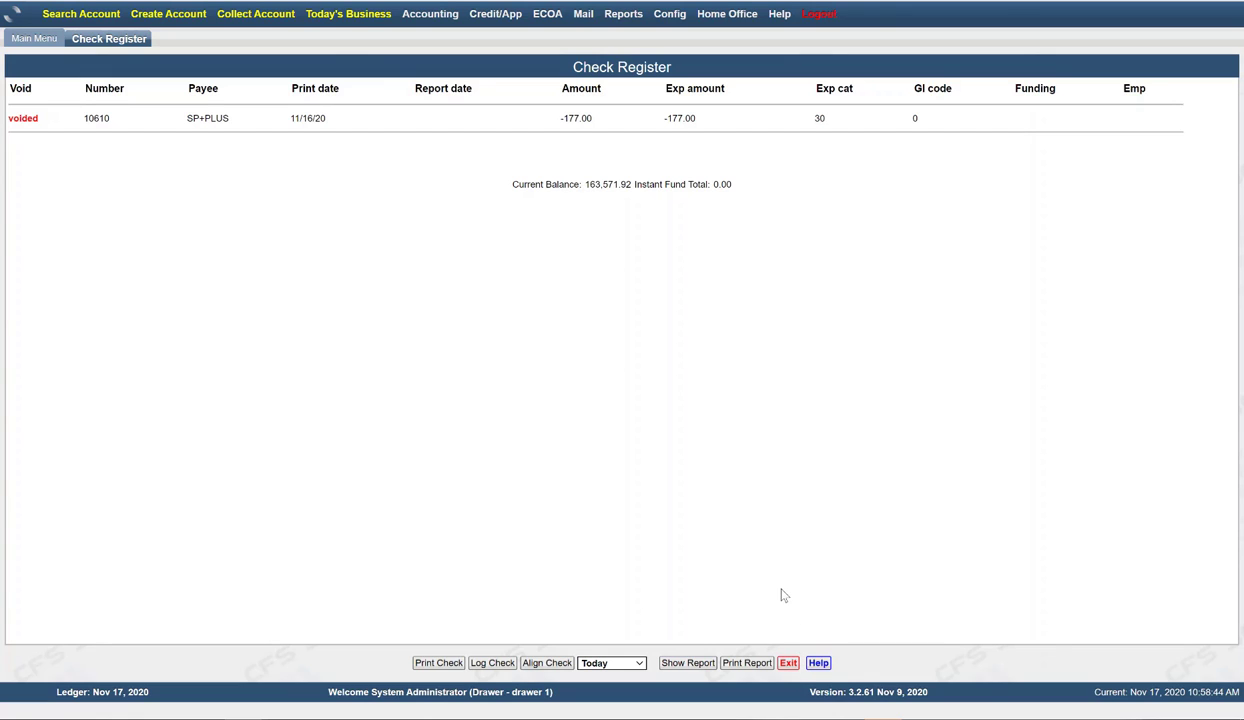
left_click(437, 664)
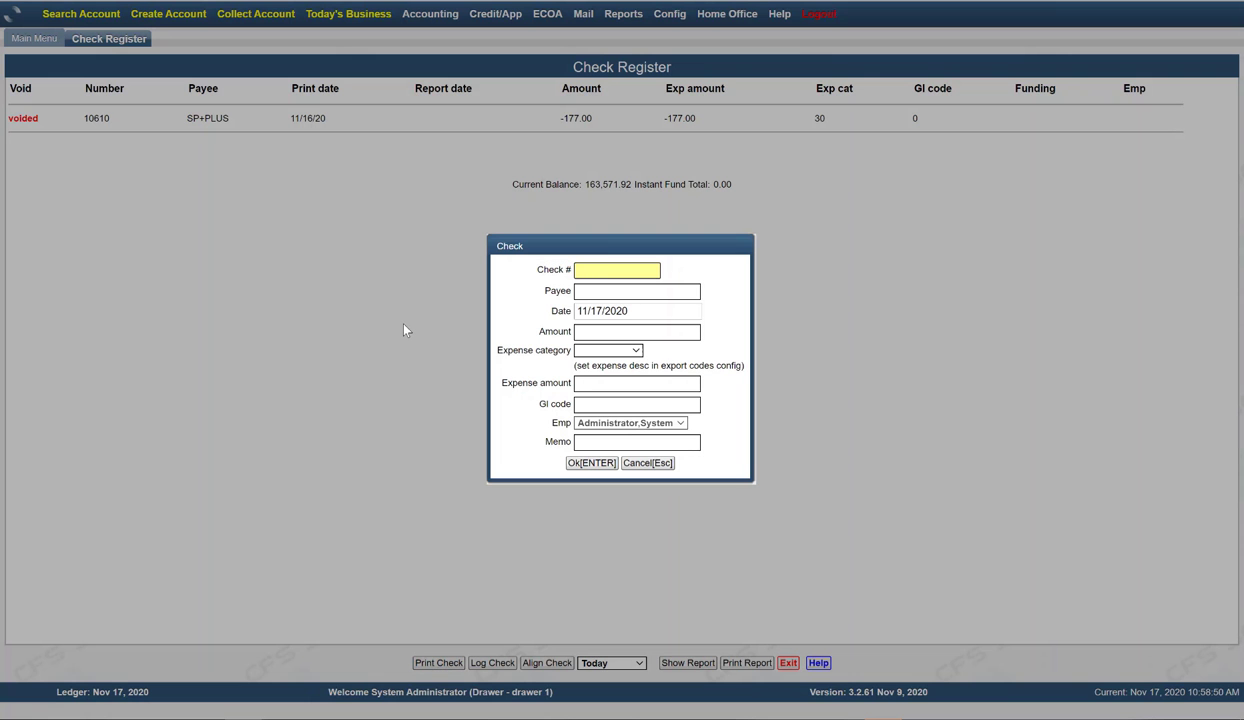
type("1234")
left_click(614, 291)
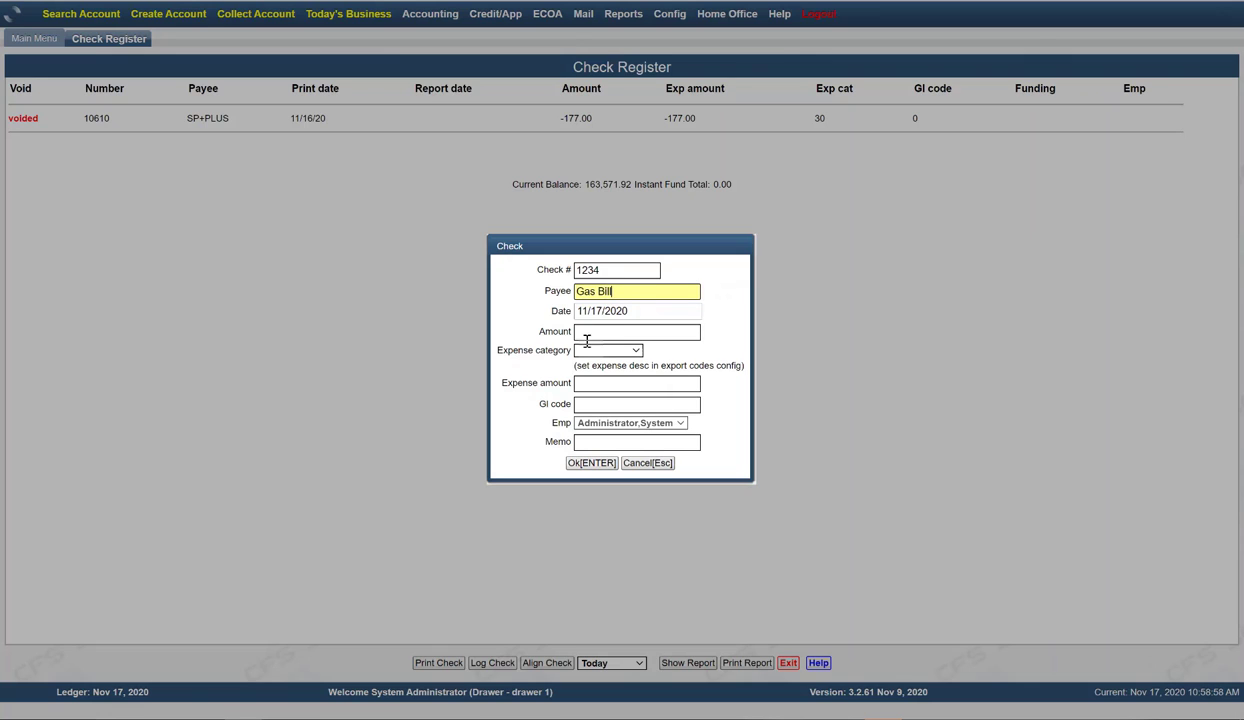
left_click(602, 332)
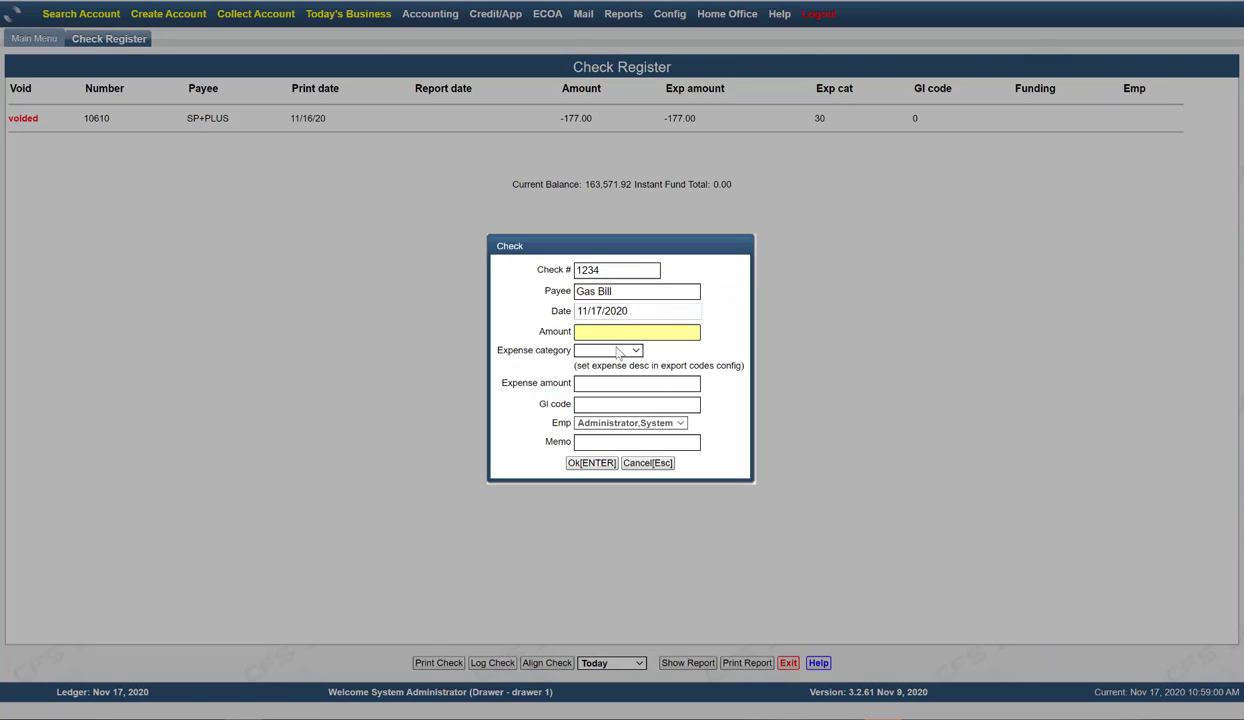
left_click(618, 351)
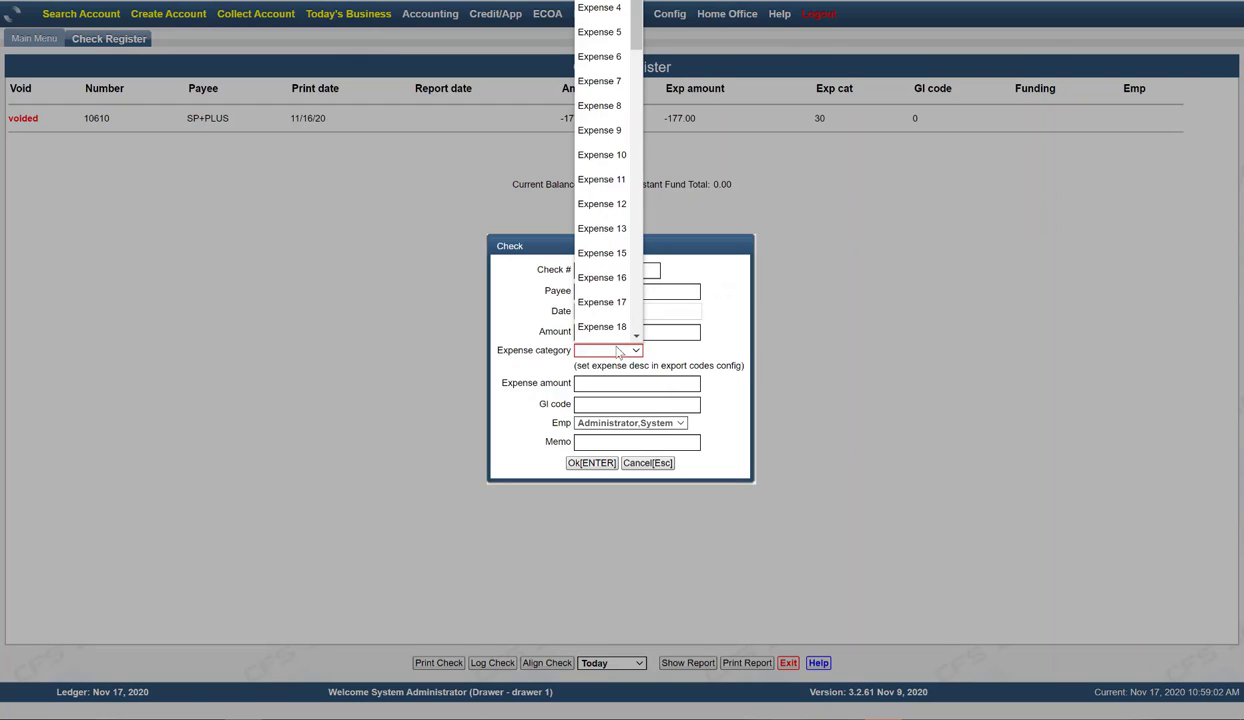
left_click(938, 296)
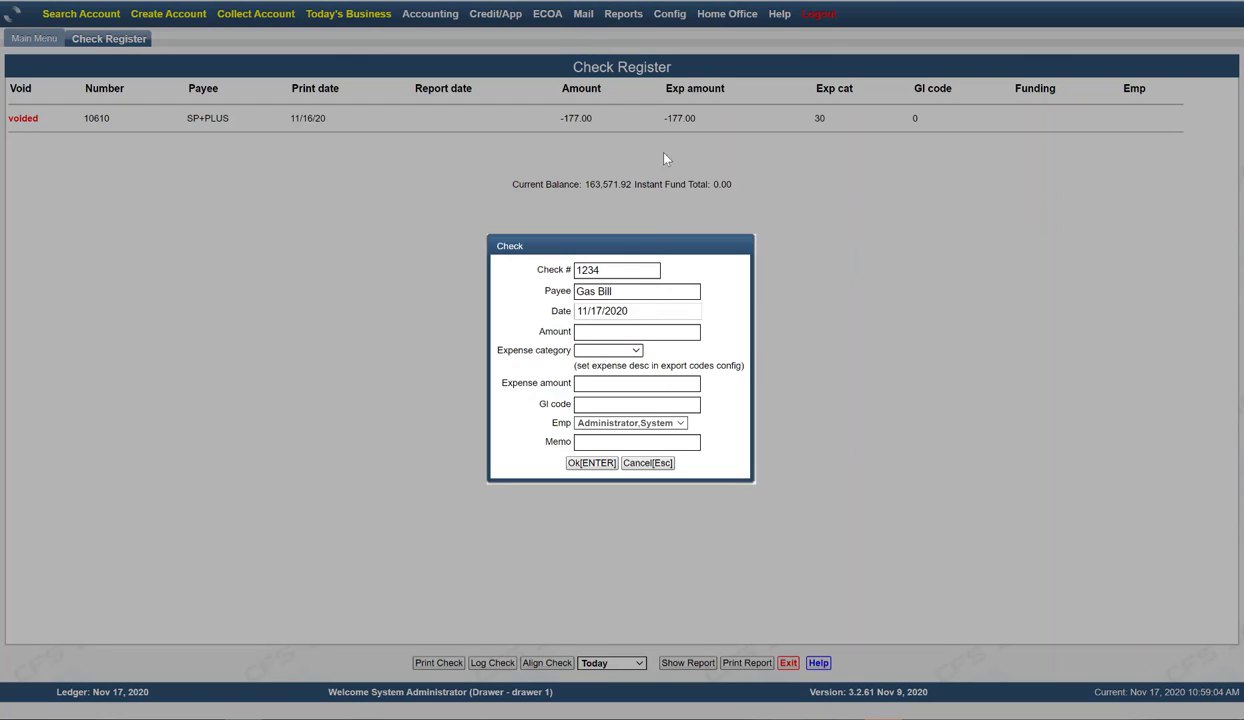
left_click(648, 463)
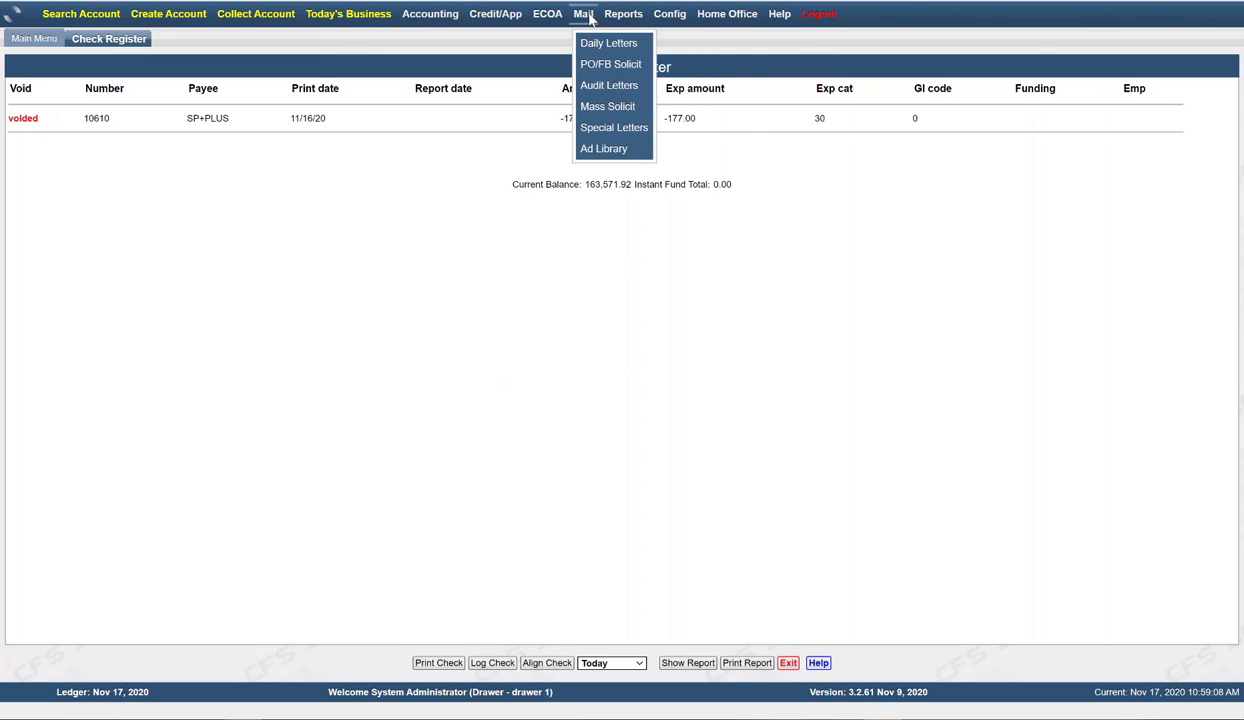
Step: Open Config > Export Codes and scroll the Debit Codes list down to Expense 48
mouse_move(664, 20)
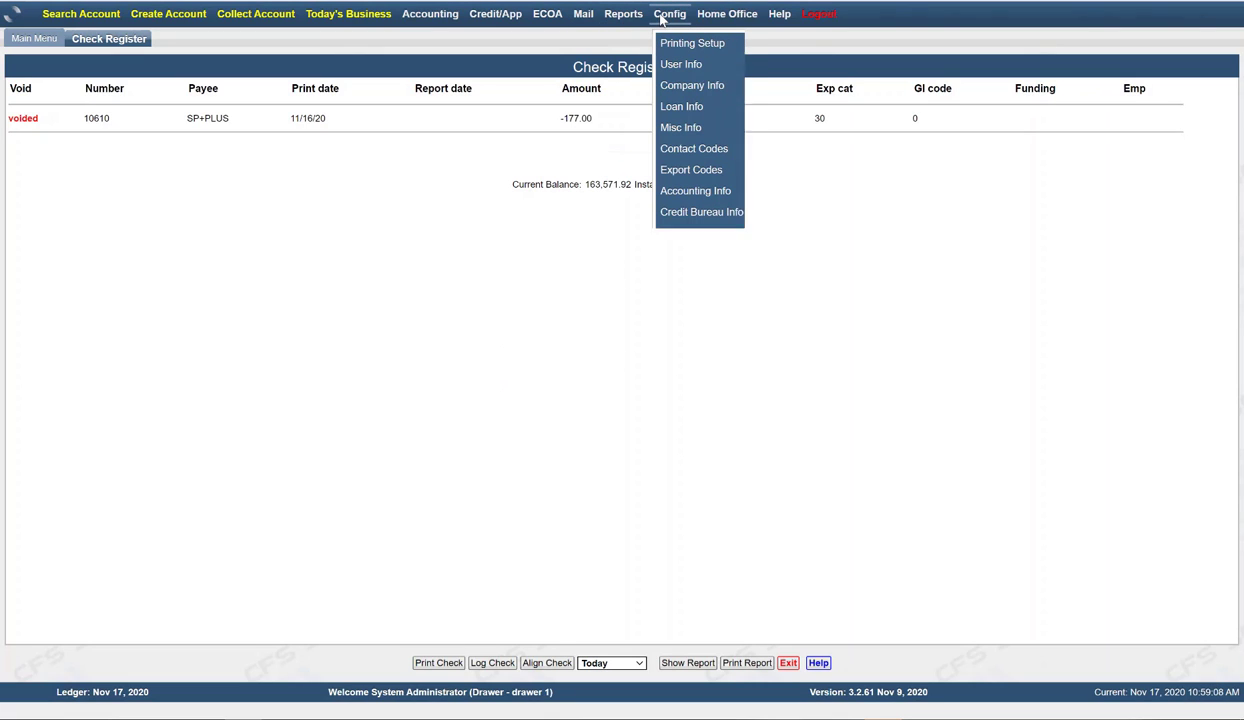
left_click(671, 170)
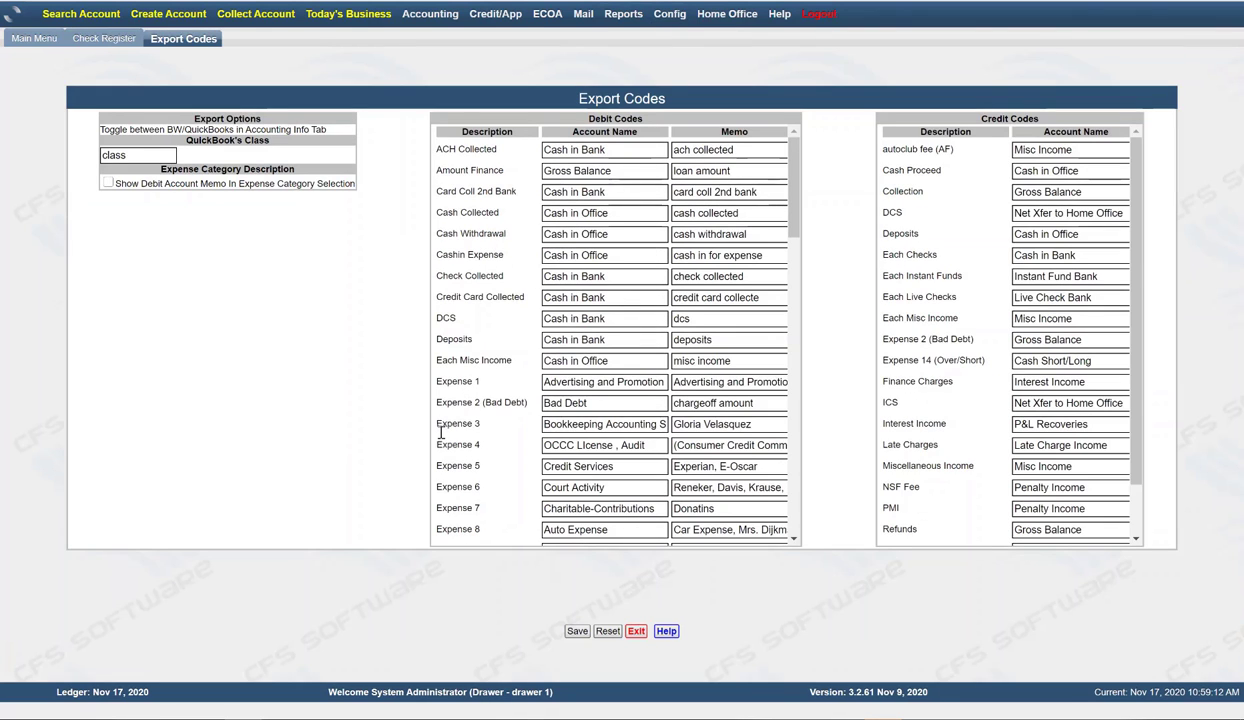
scroll(580, 462, "down", 3)
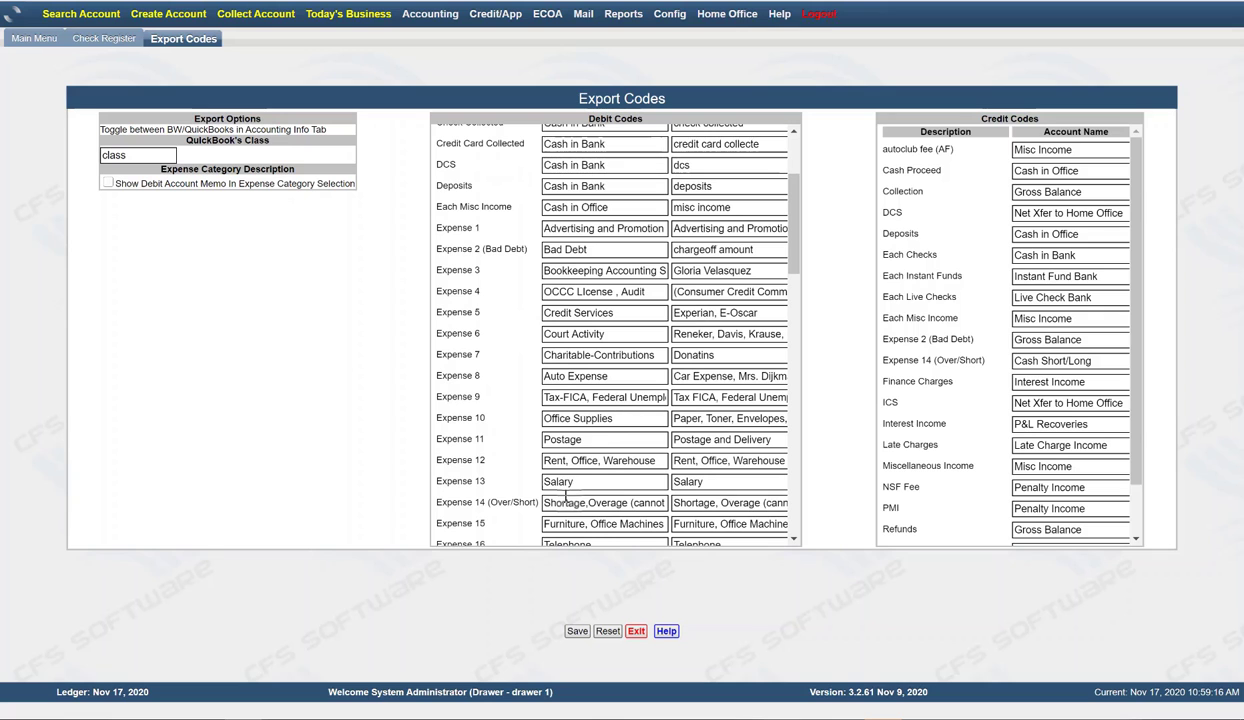
scroll(622, 318, "down", 1)
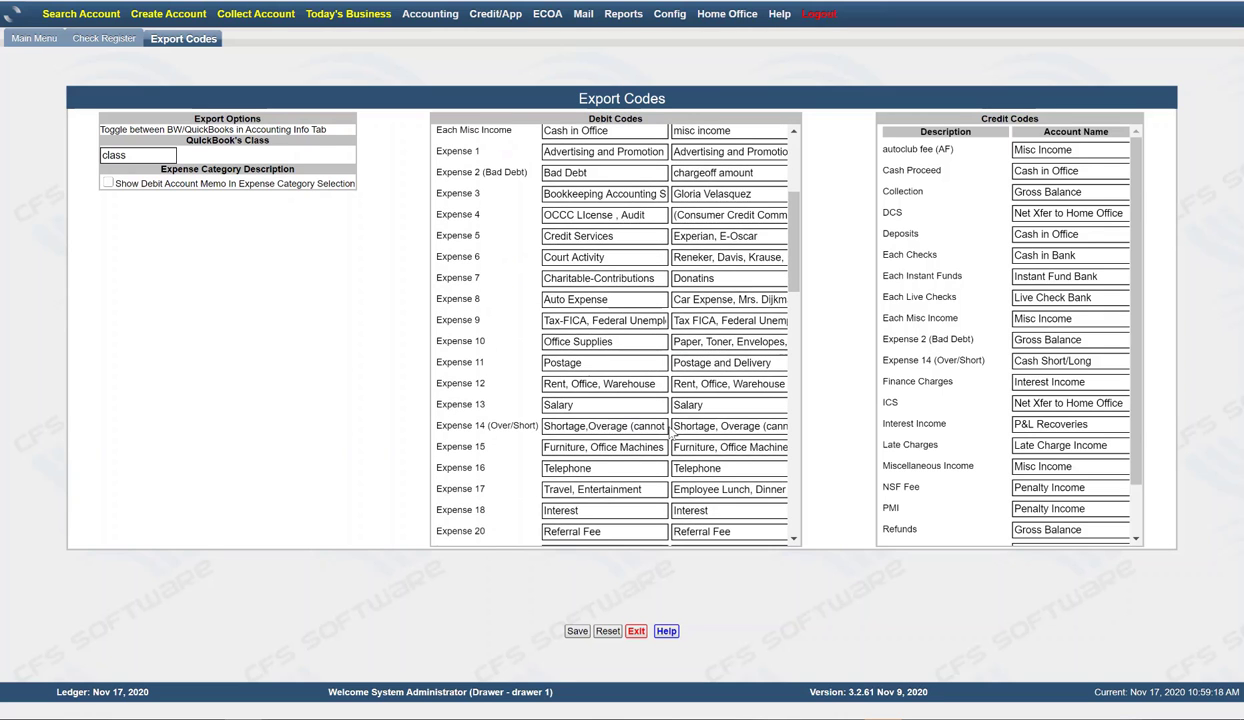
scroll(604, 470, "down", 3)
scroll(604, 476, "down", 4)
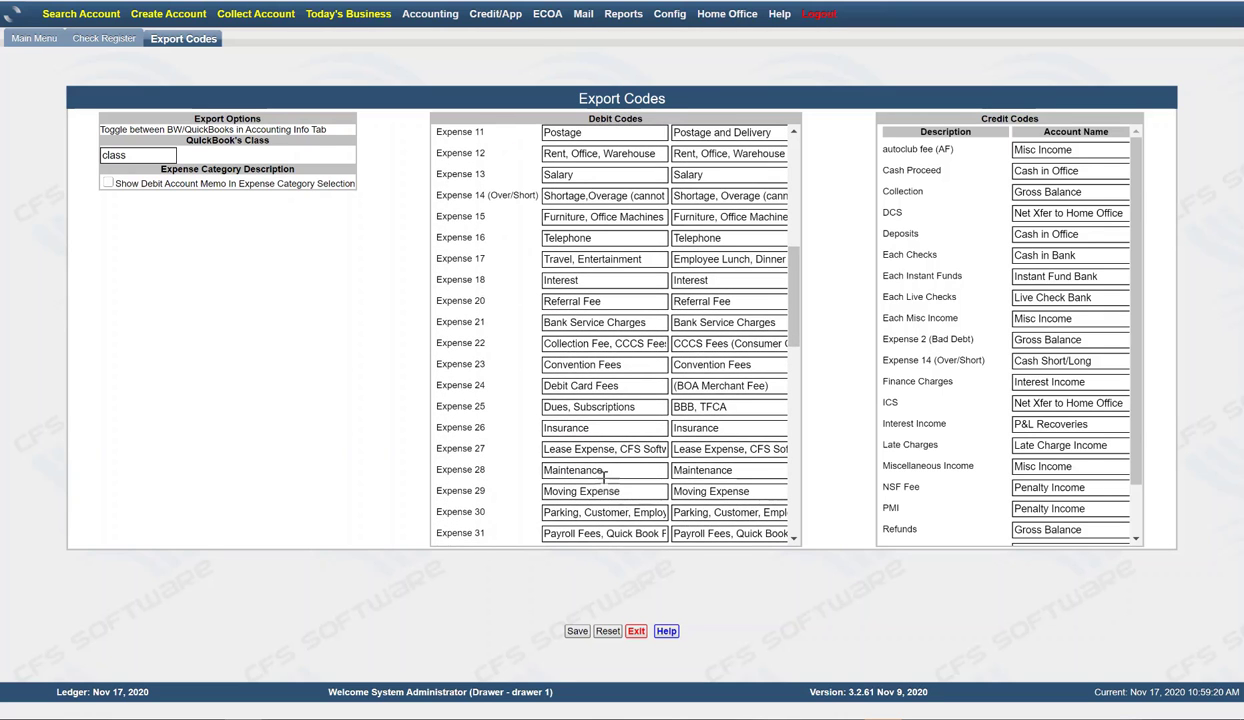
scroll(605, 485, "down", 7)
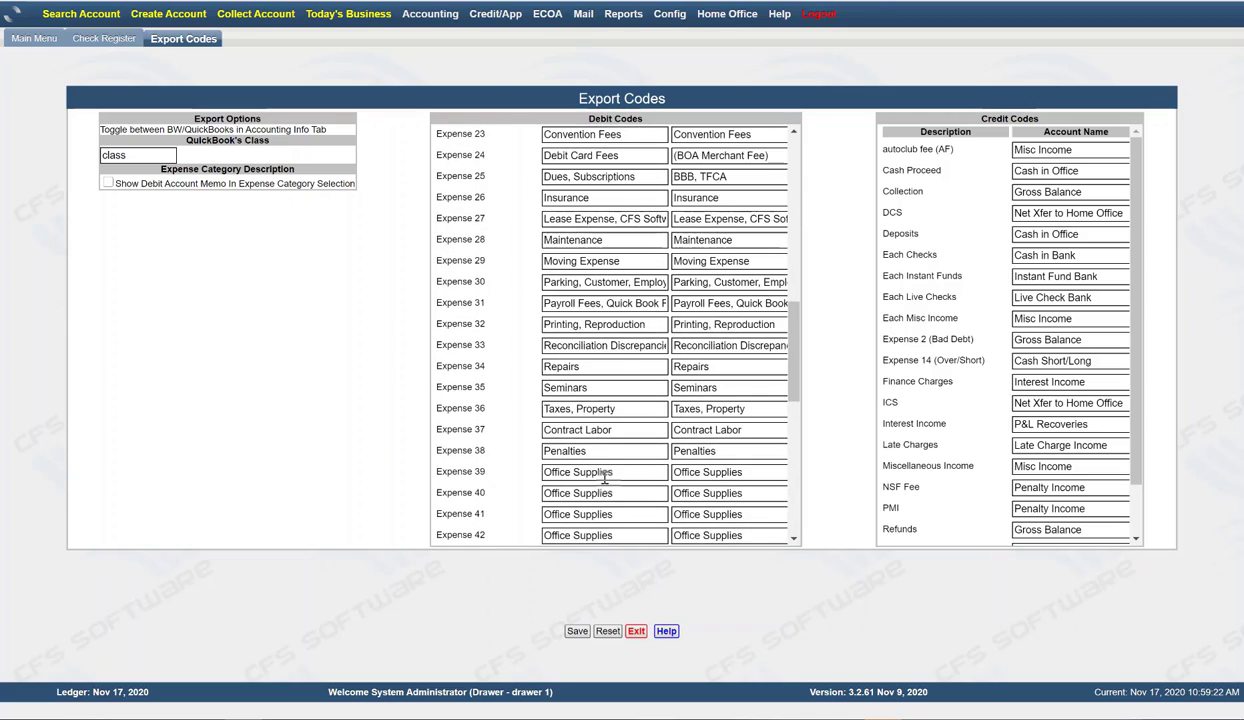
scroll(605, 485, "up", 14)
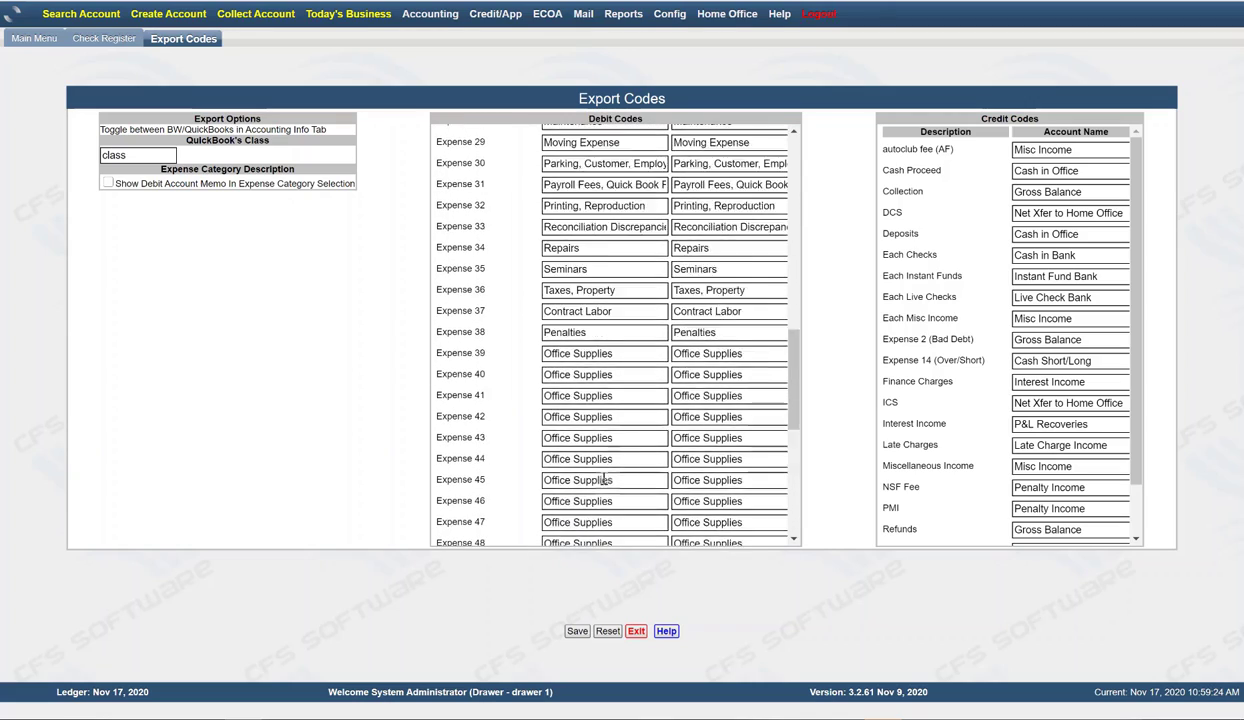
Step: Go back to the Check Register and start a new check payable to Gas Bill
left_click(636, 631)
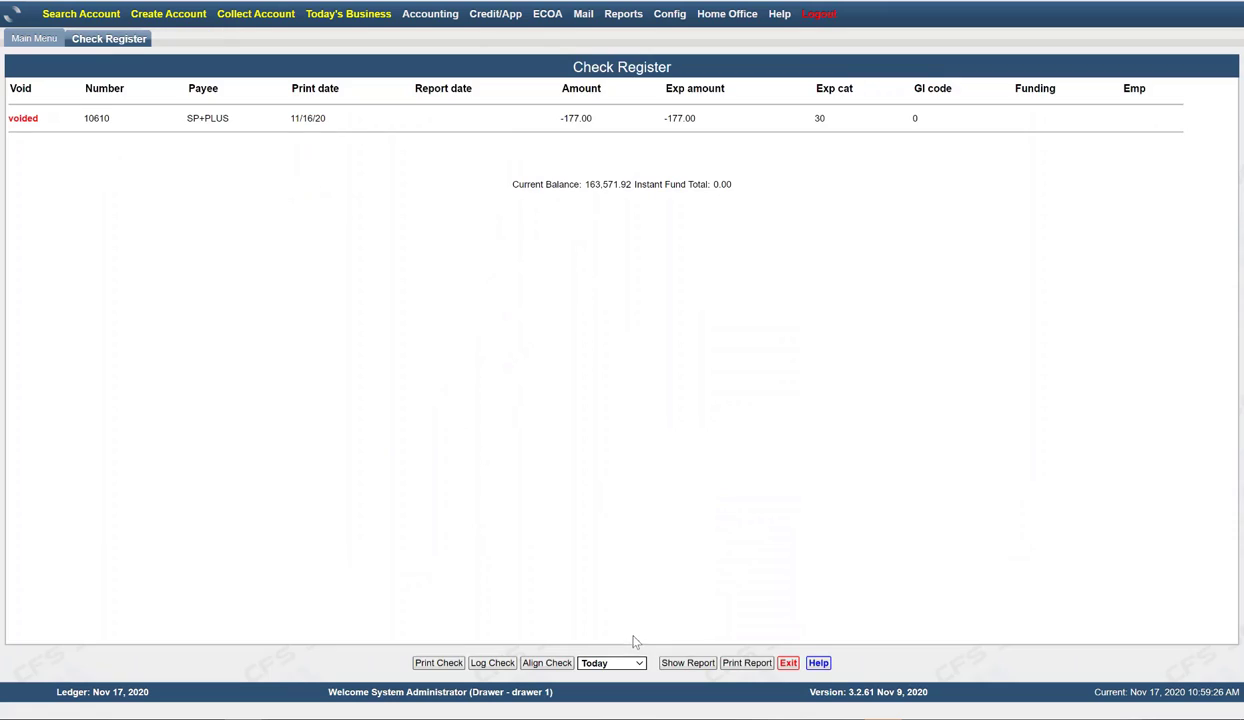
left_click(437, 663)
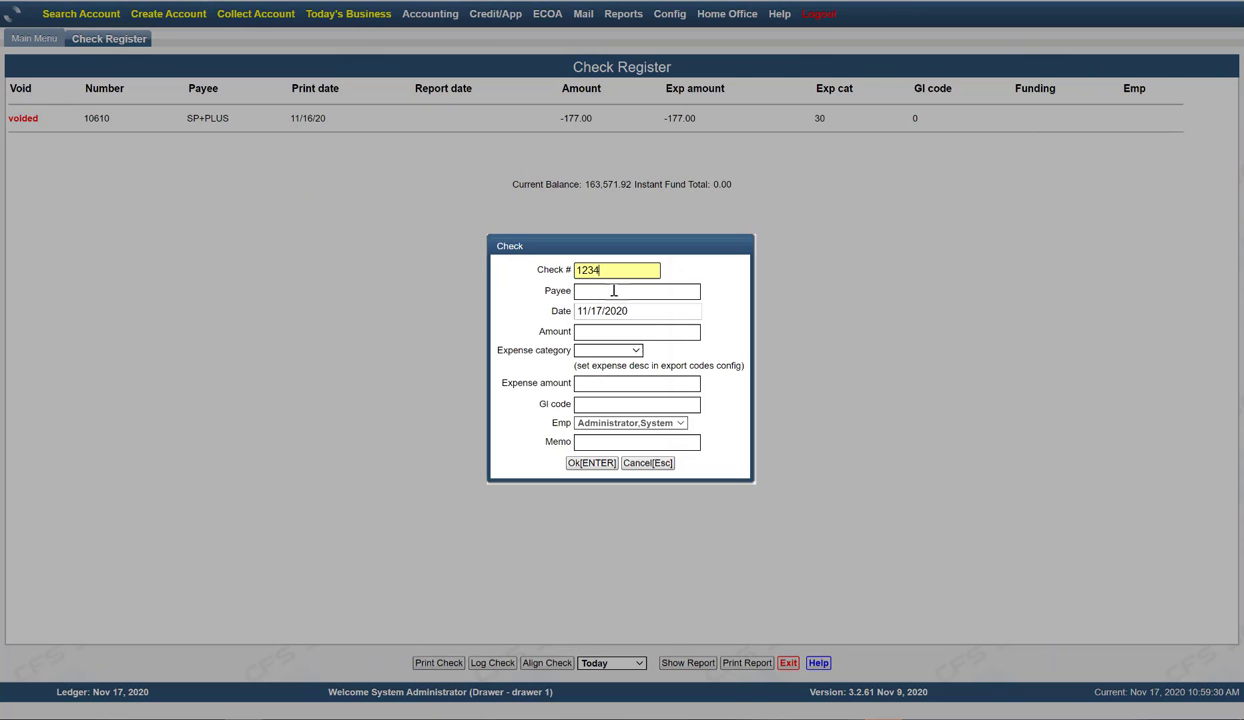
left_click(614, 290)
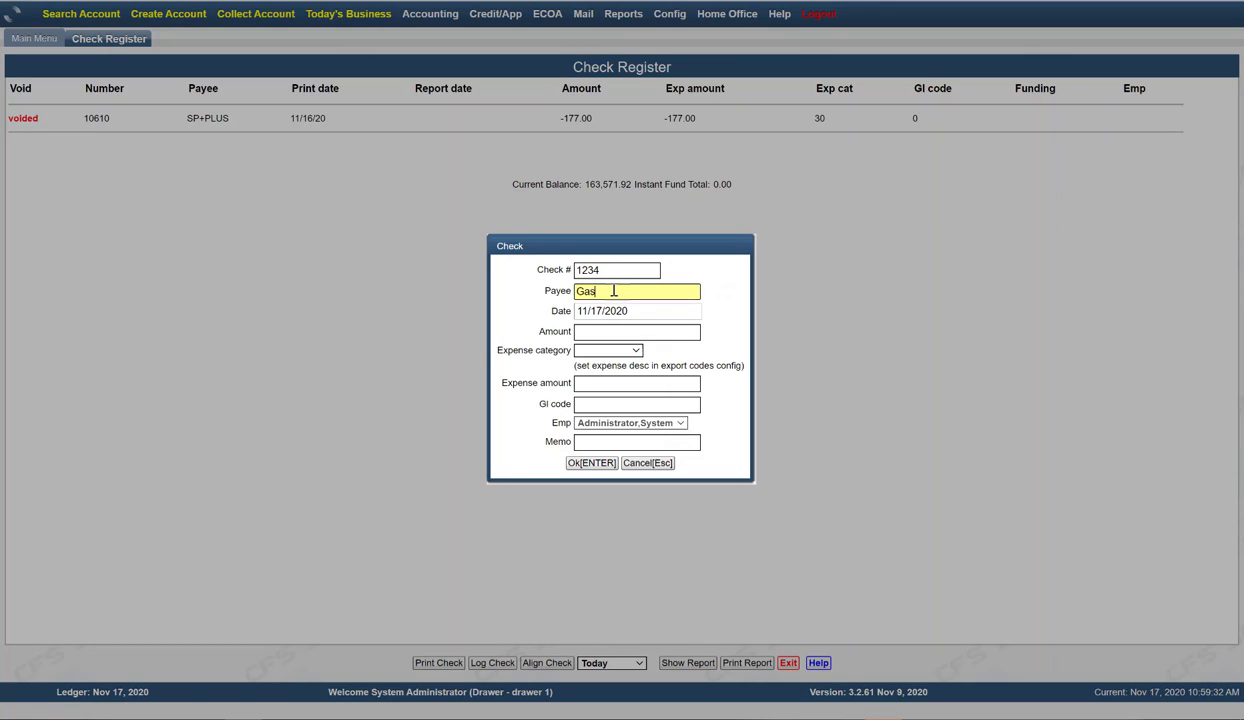
type("Gas Bill")
Step: File the new check under expense category Expense 45
left_click(589, 333)
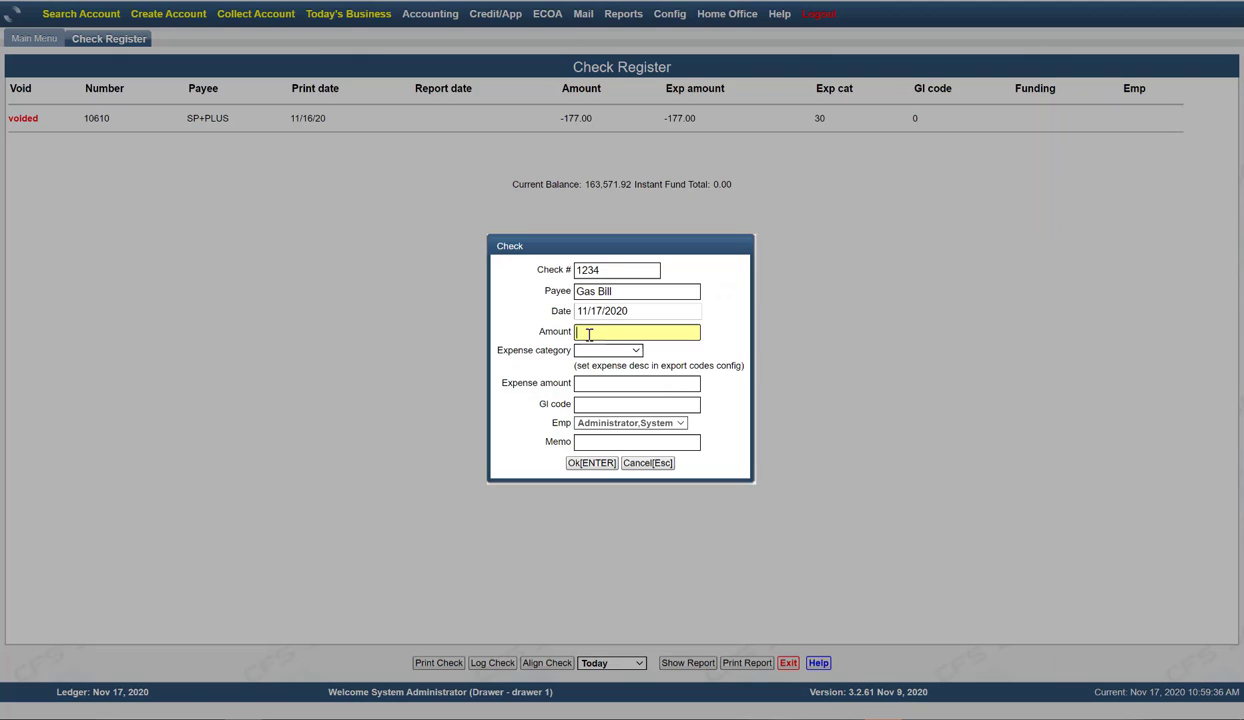
left_click(612, 351)
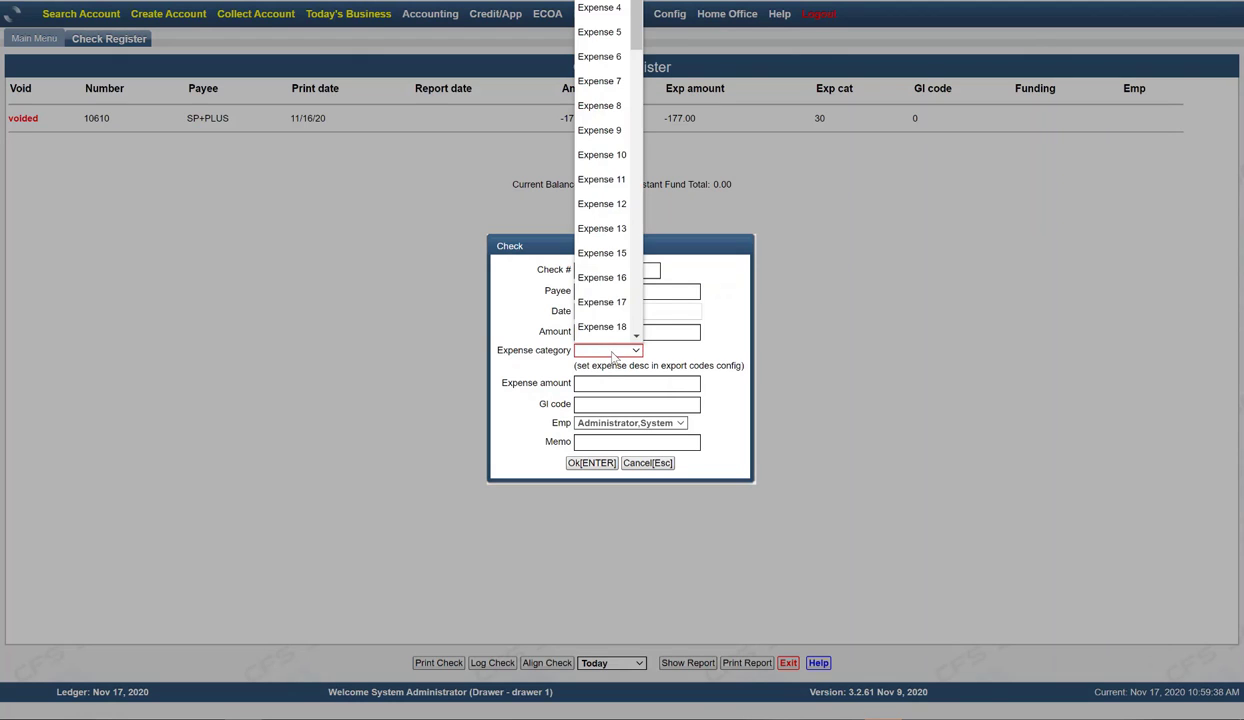
left_click(612, 351)
left_click(610, 348)
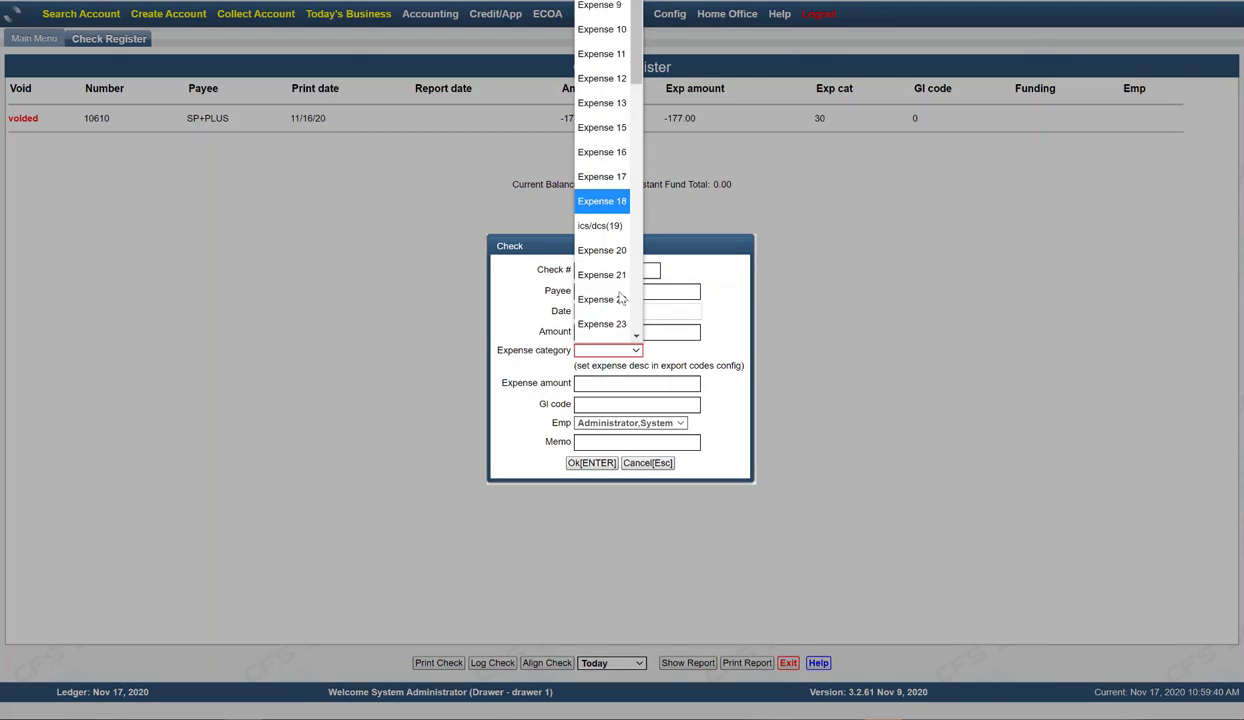
scroll(620, 298, "down", 6)
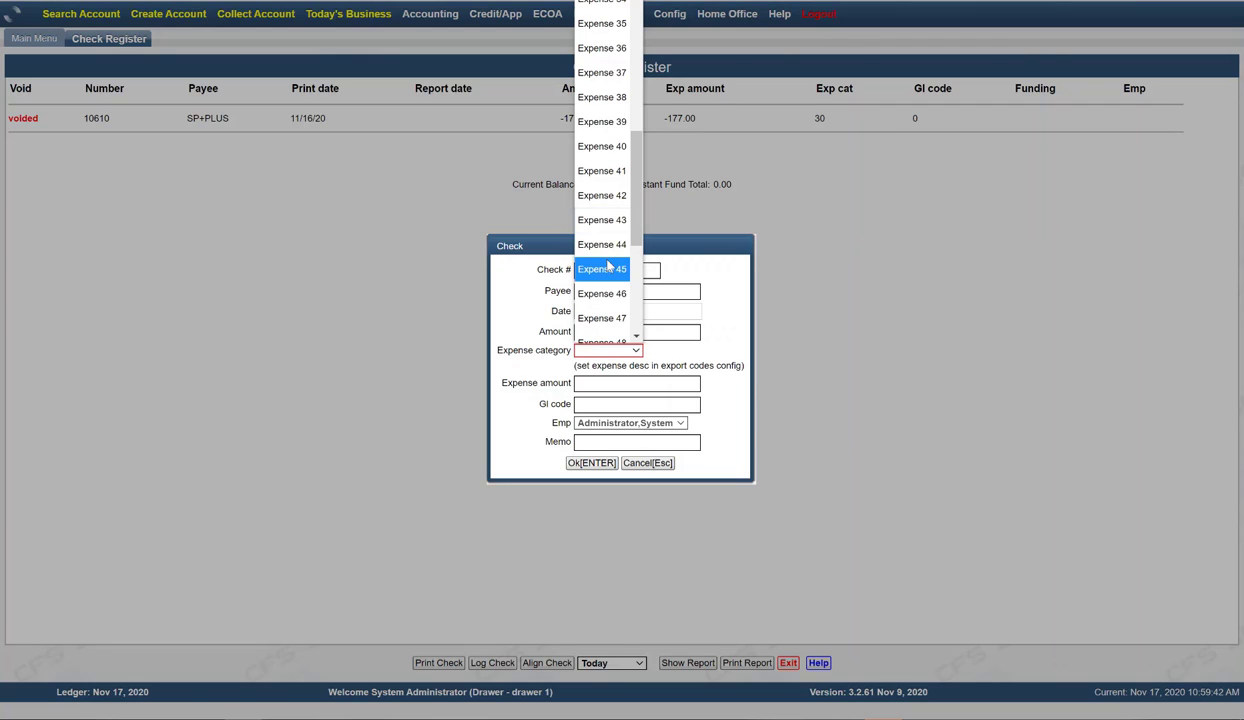
left_click(603, 270)
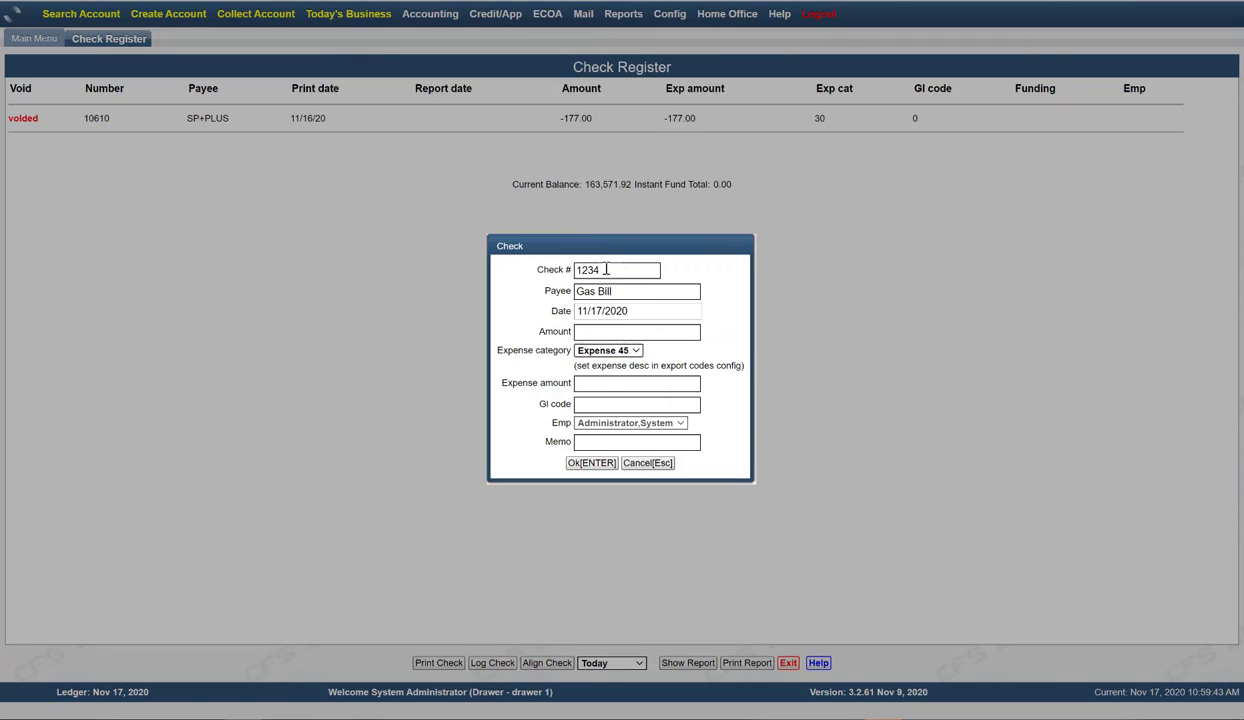
Step: Fill in the check amount of 200
left_click(588, 382)
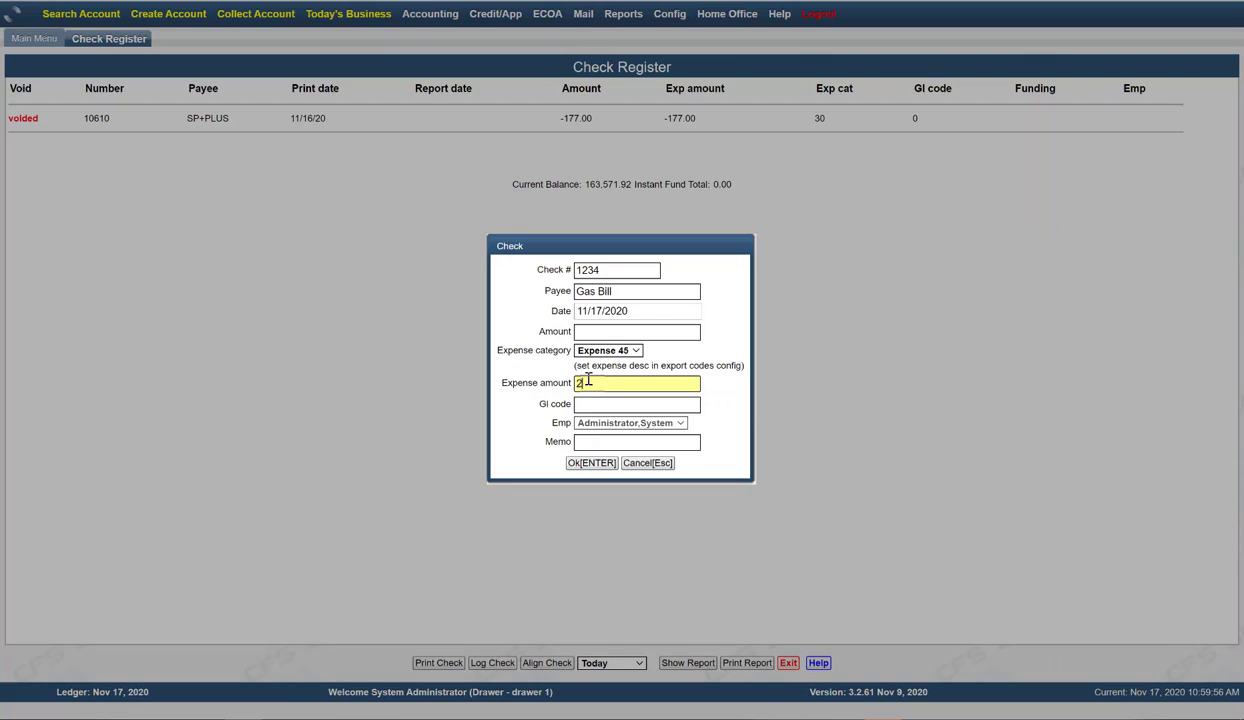
left_click(602, 331)
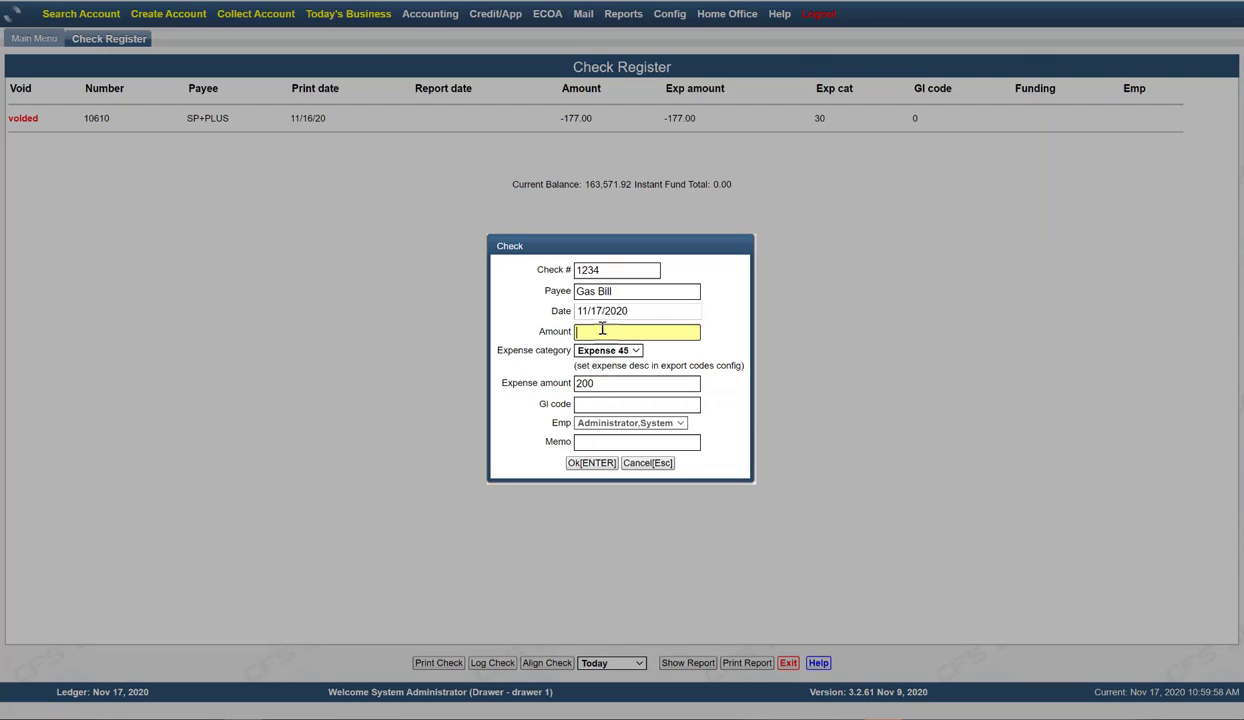
type("200")
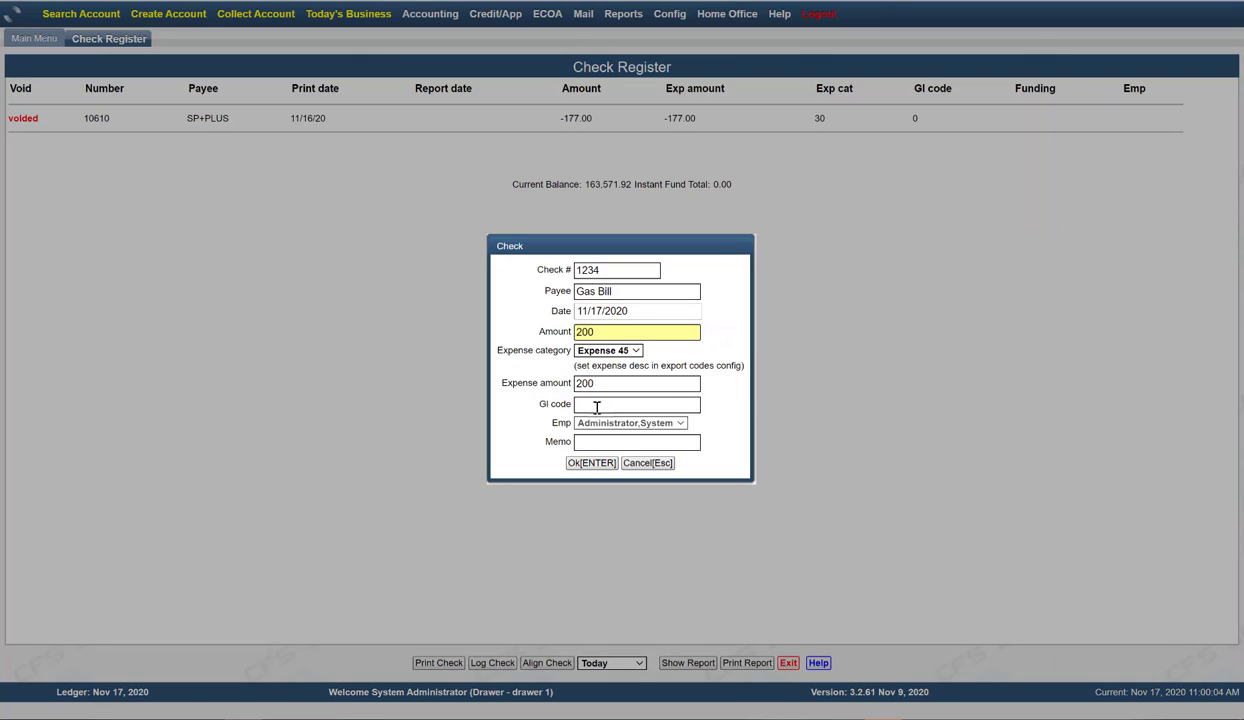
left_click(607, 442)
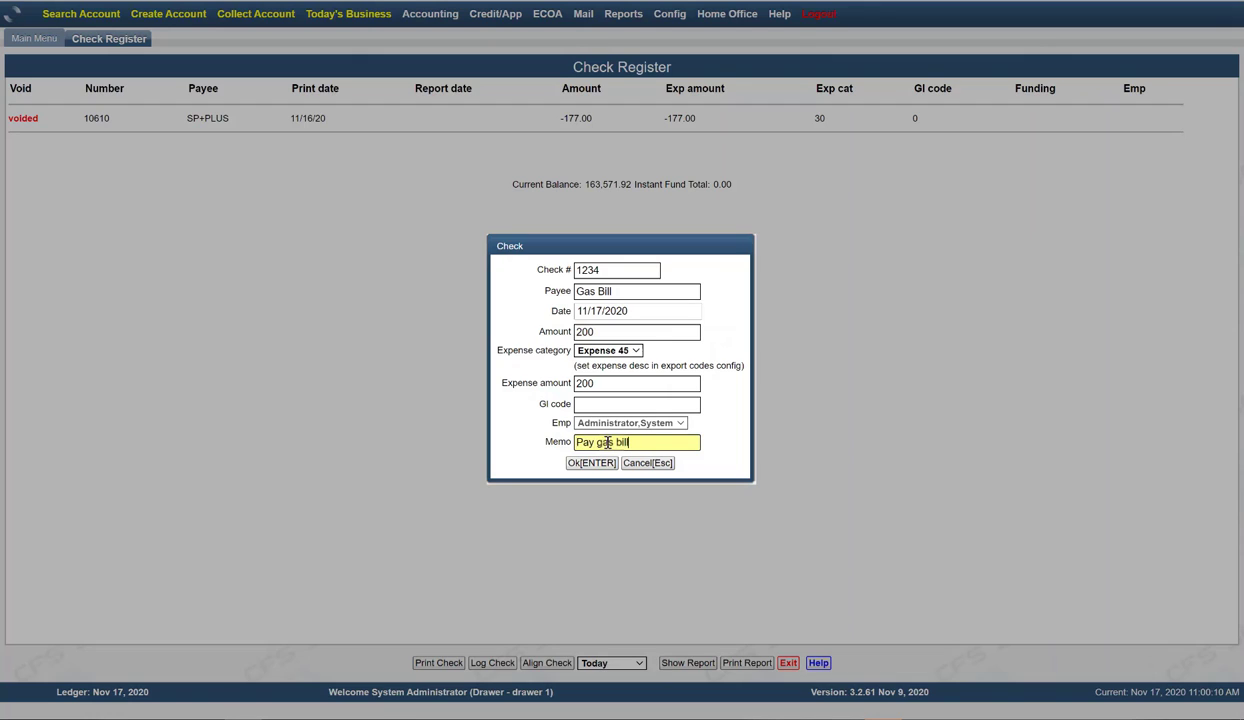
Step: Log check 1234 to GAS BILL for 200.00, closing the PDF preview and Info notice
left_click(593, 463)
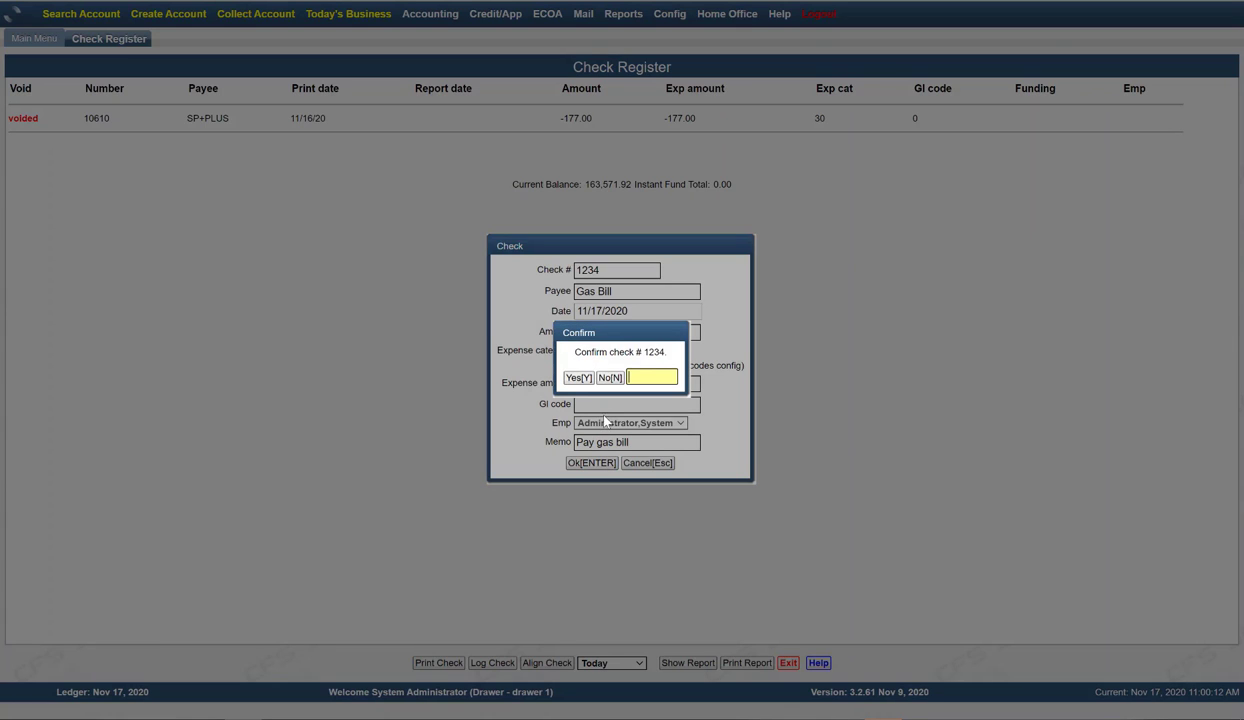
left_click(577, 377)
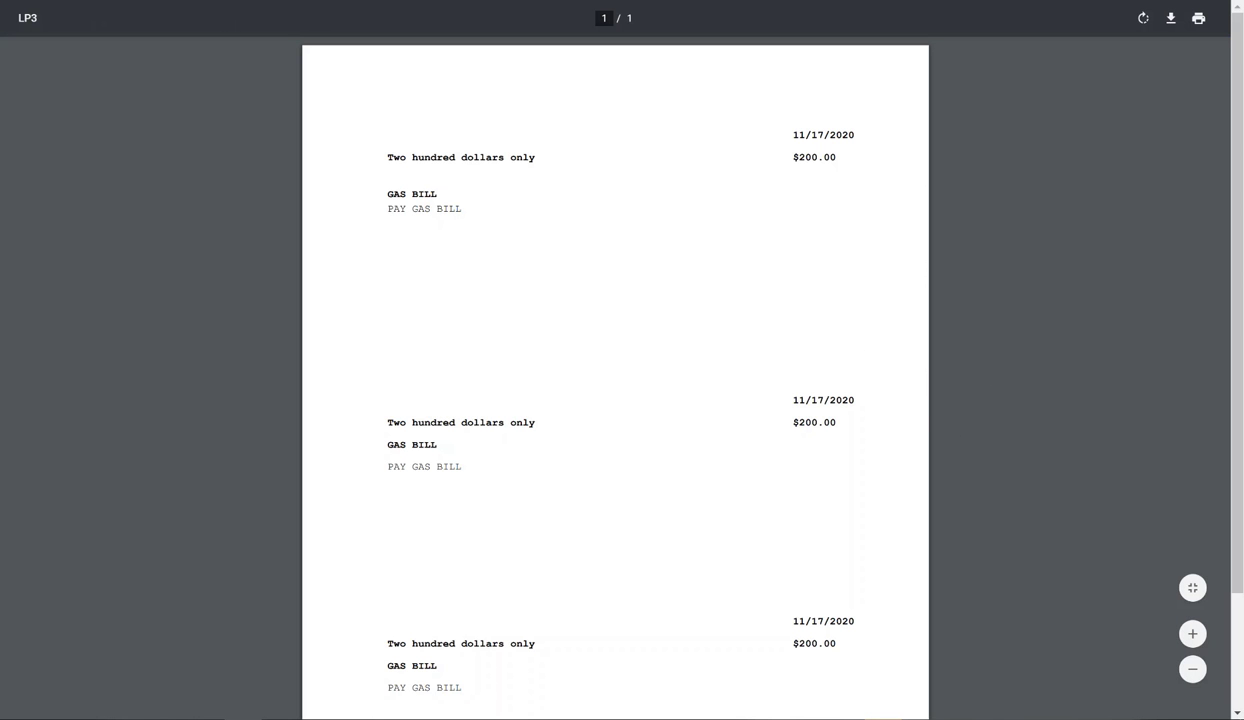
key("ctrl+w")
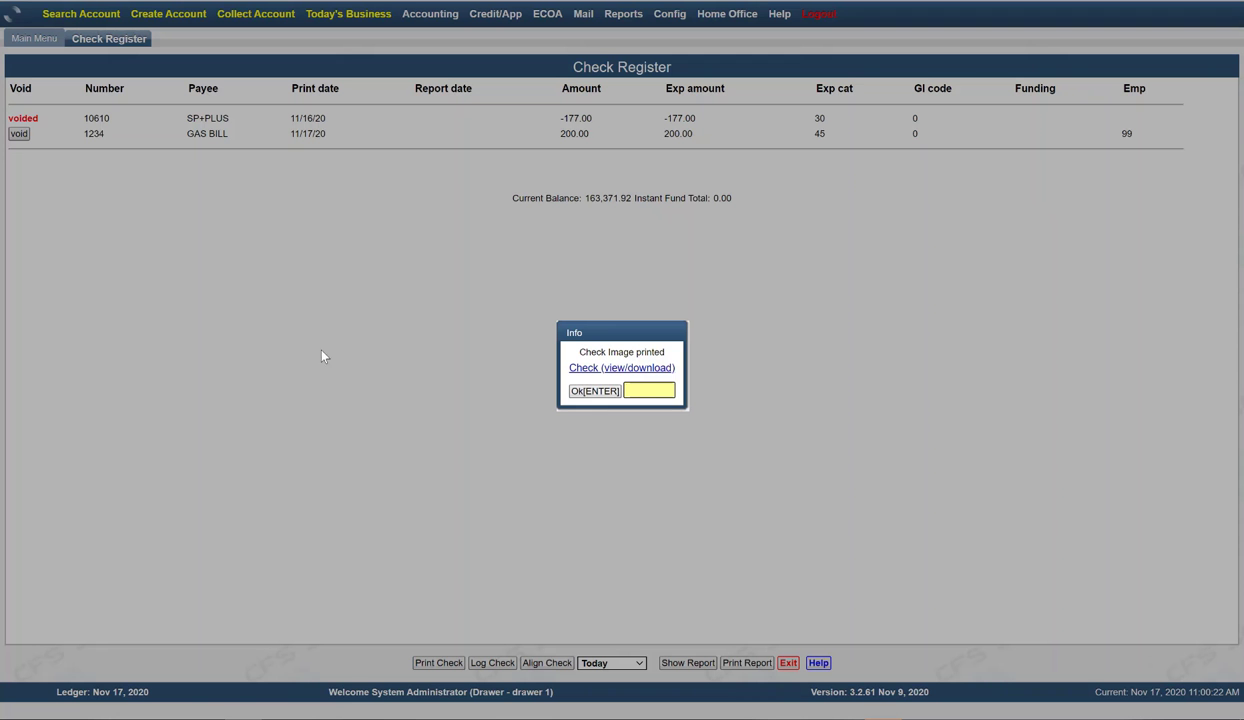
left_click(580, 393)
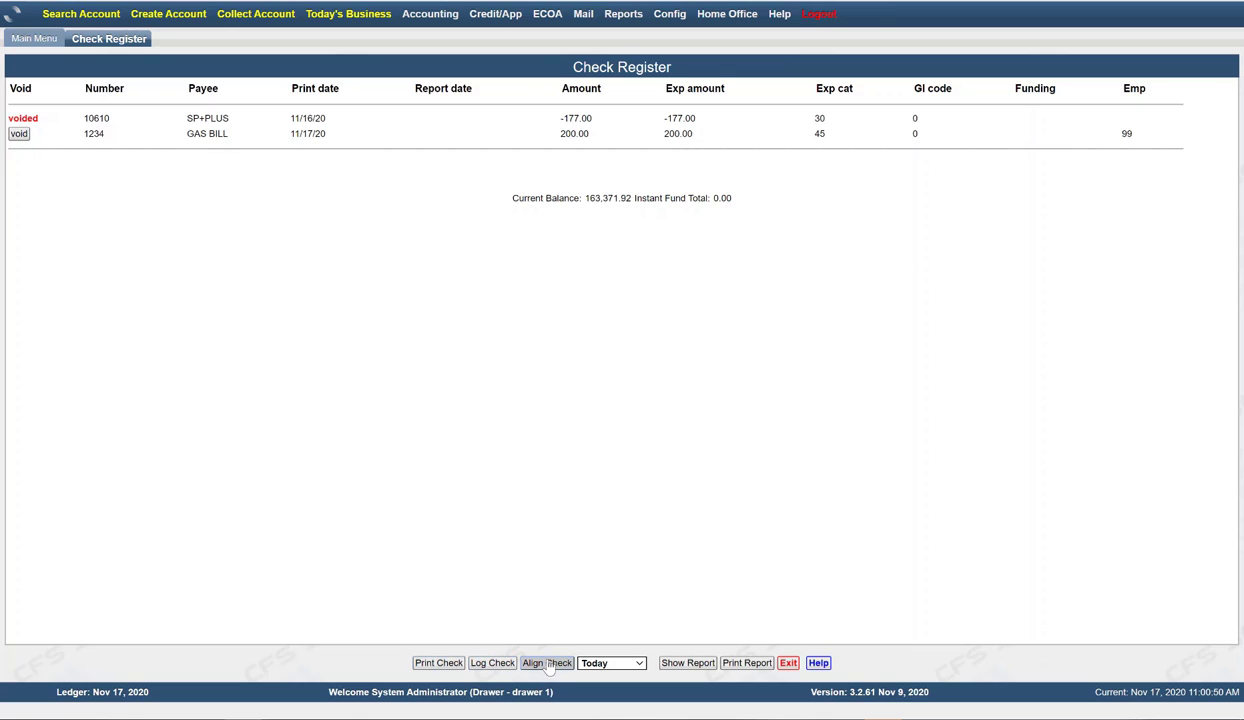
left_click(622, 665)
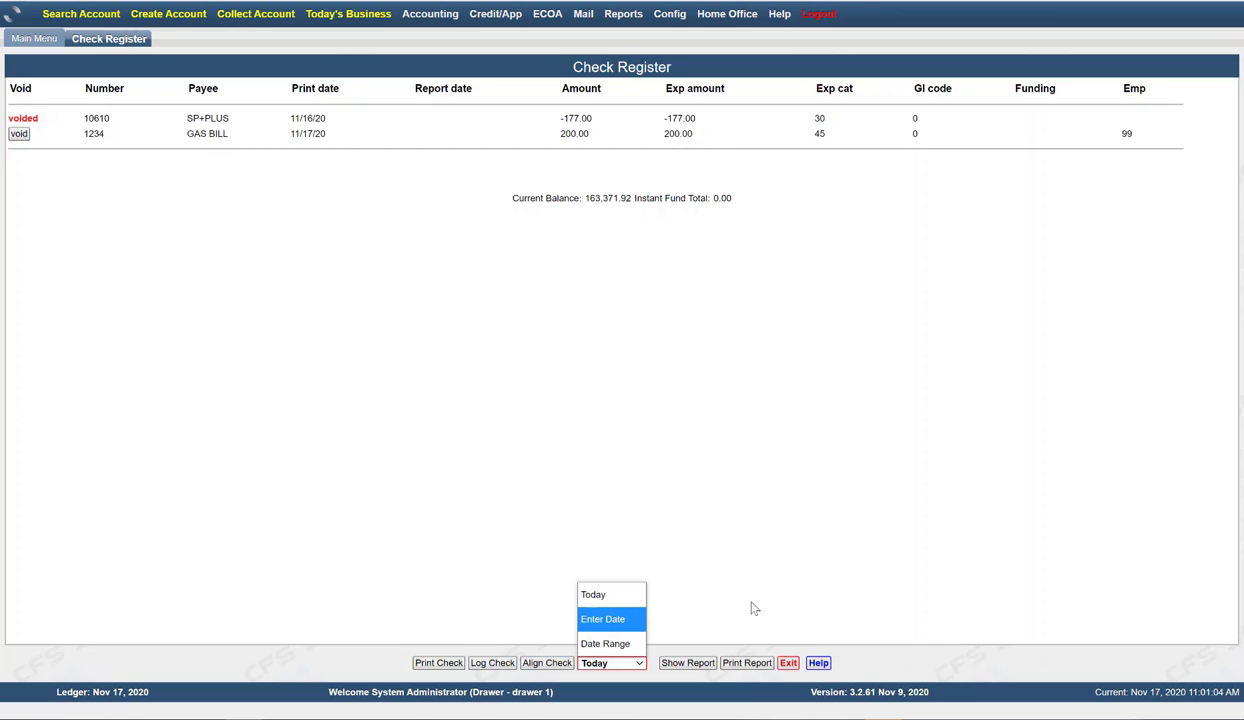
left_click(682, 661)
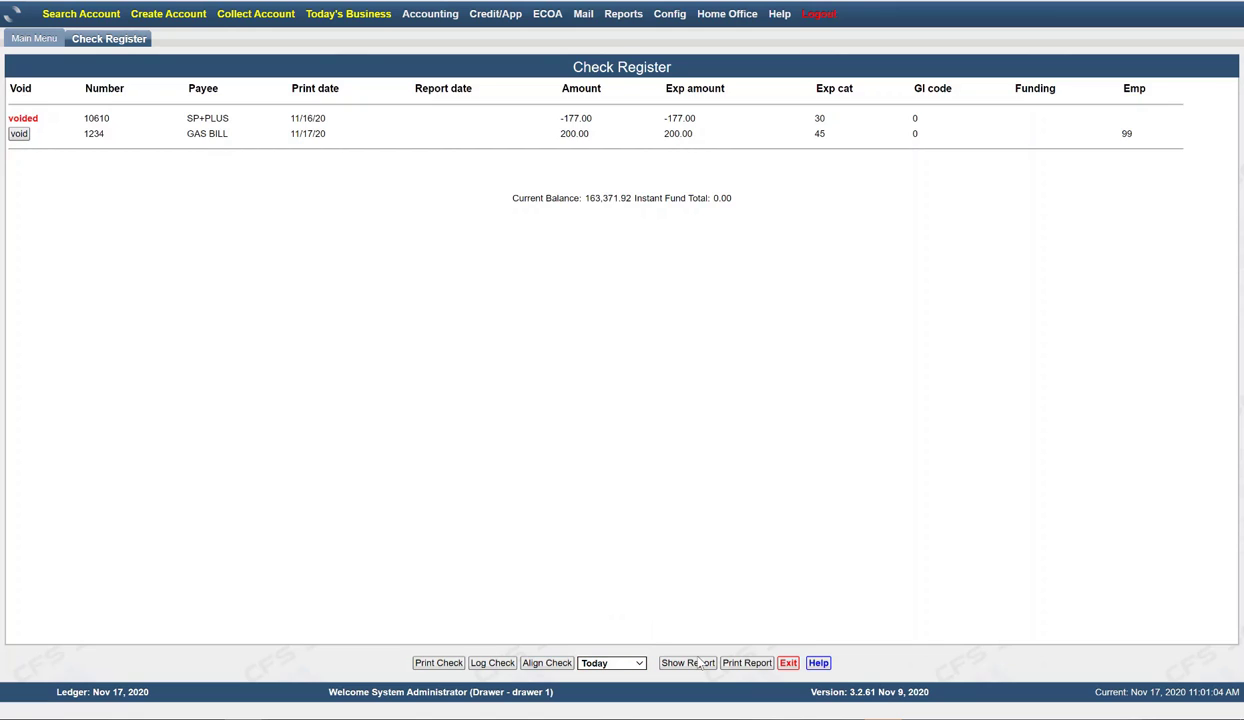
left_click(631, 670)
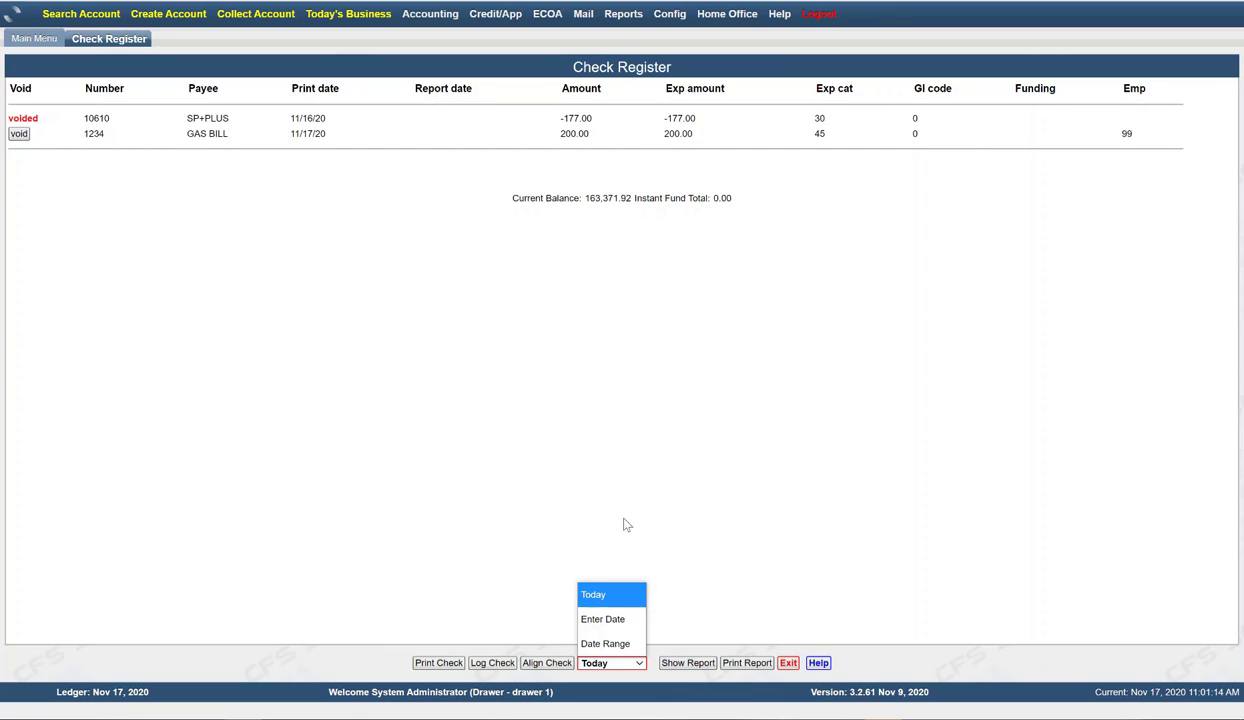
left_click(771, 630)
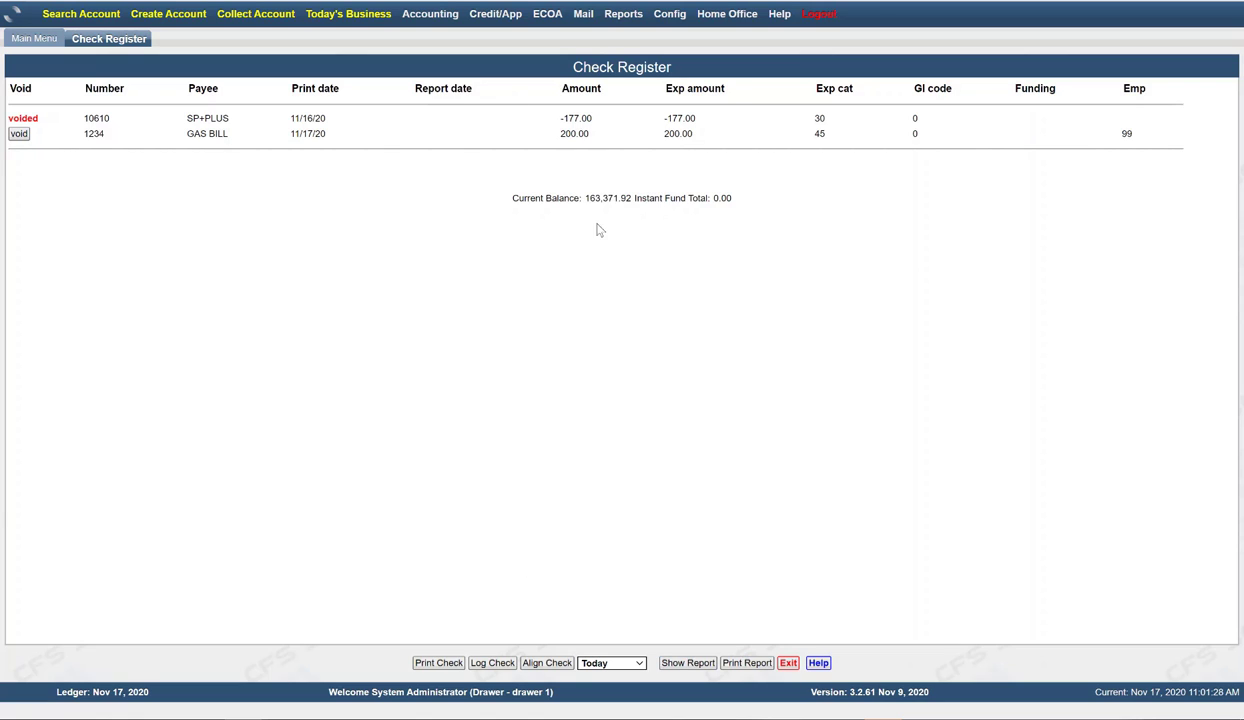
Step: Open Accounting > Closing, review both check entries, then exit to the Main Menu
mouse_move(531, 20)
left_click(405, 14)
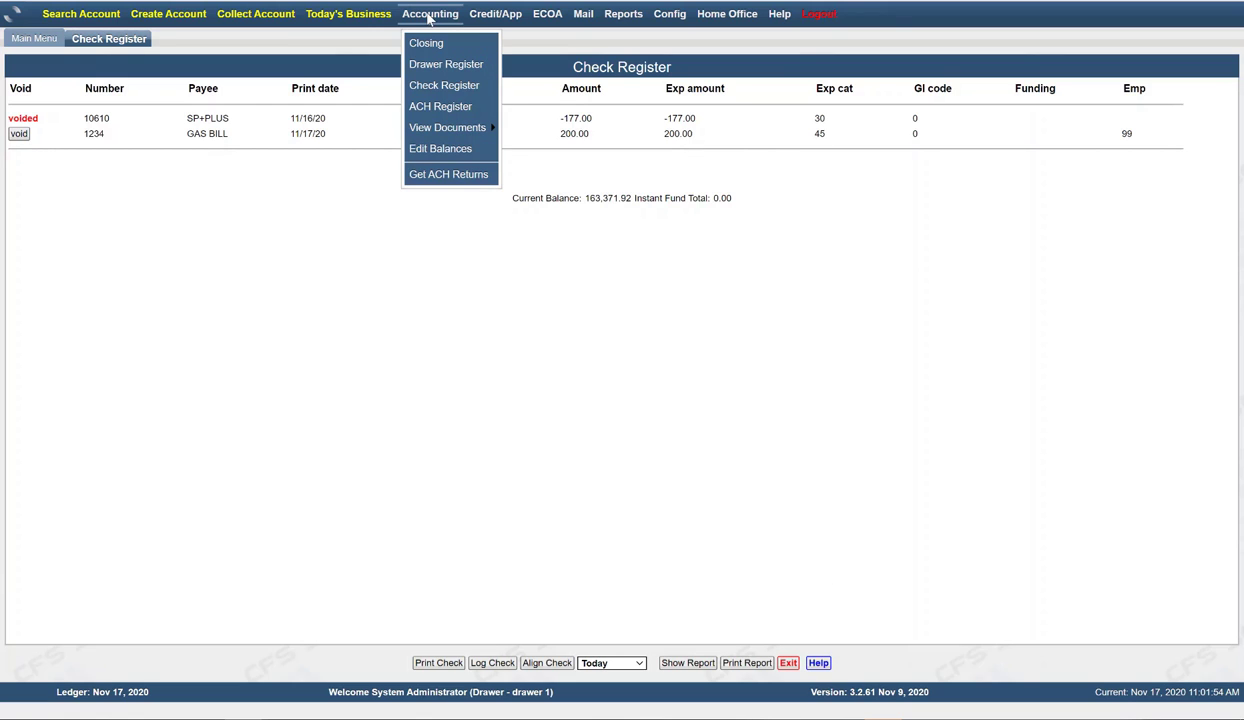
left_click(420, 44)
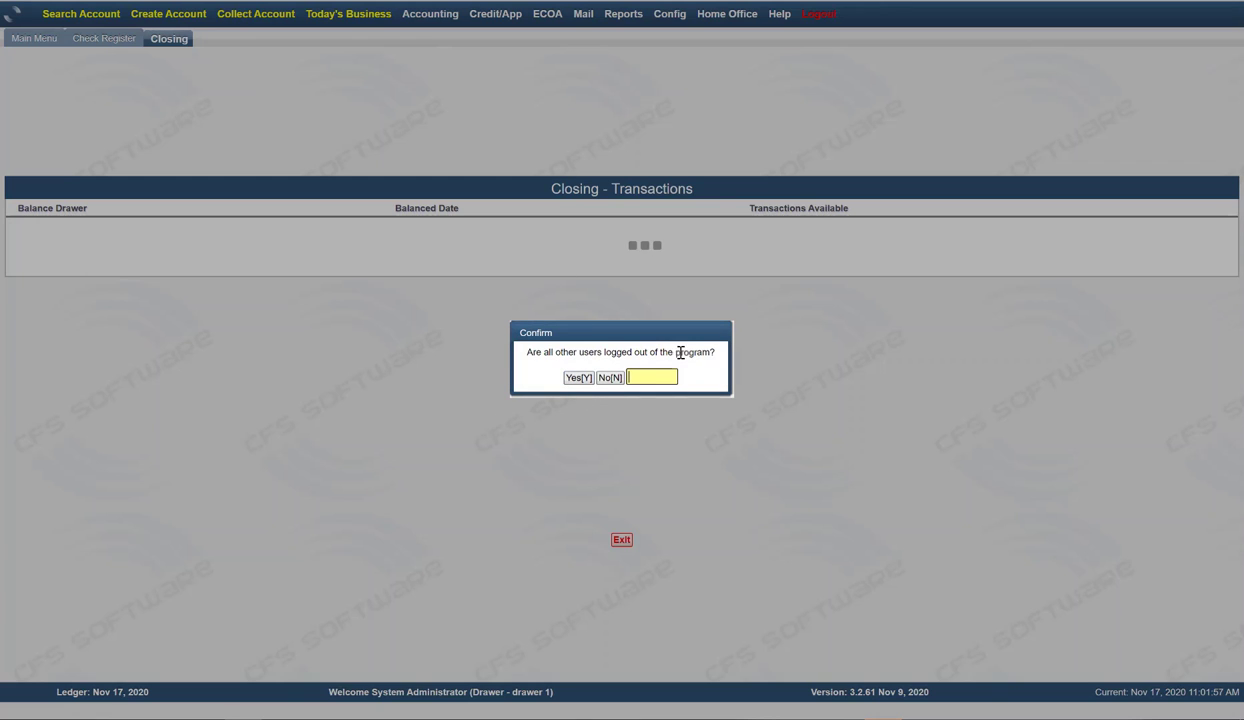
left_click(576, 378)
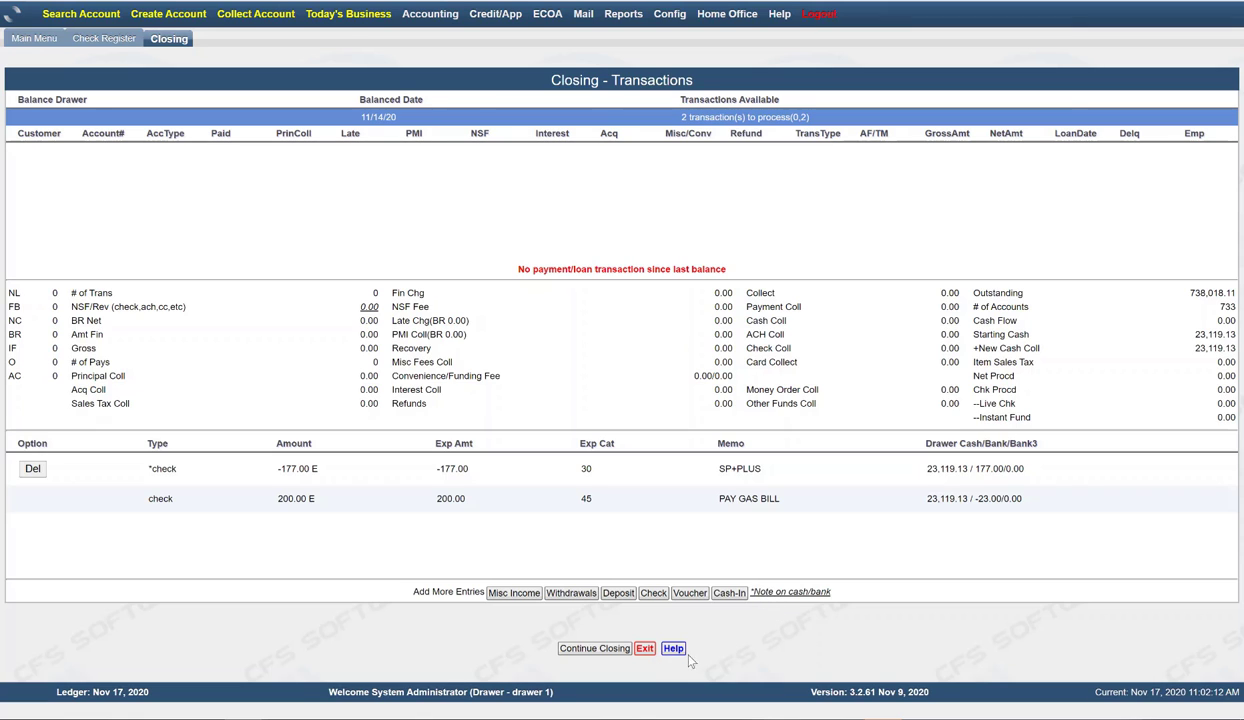
left_click(645, 649)
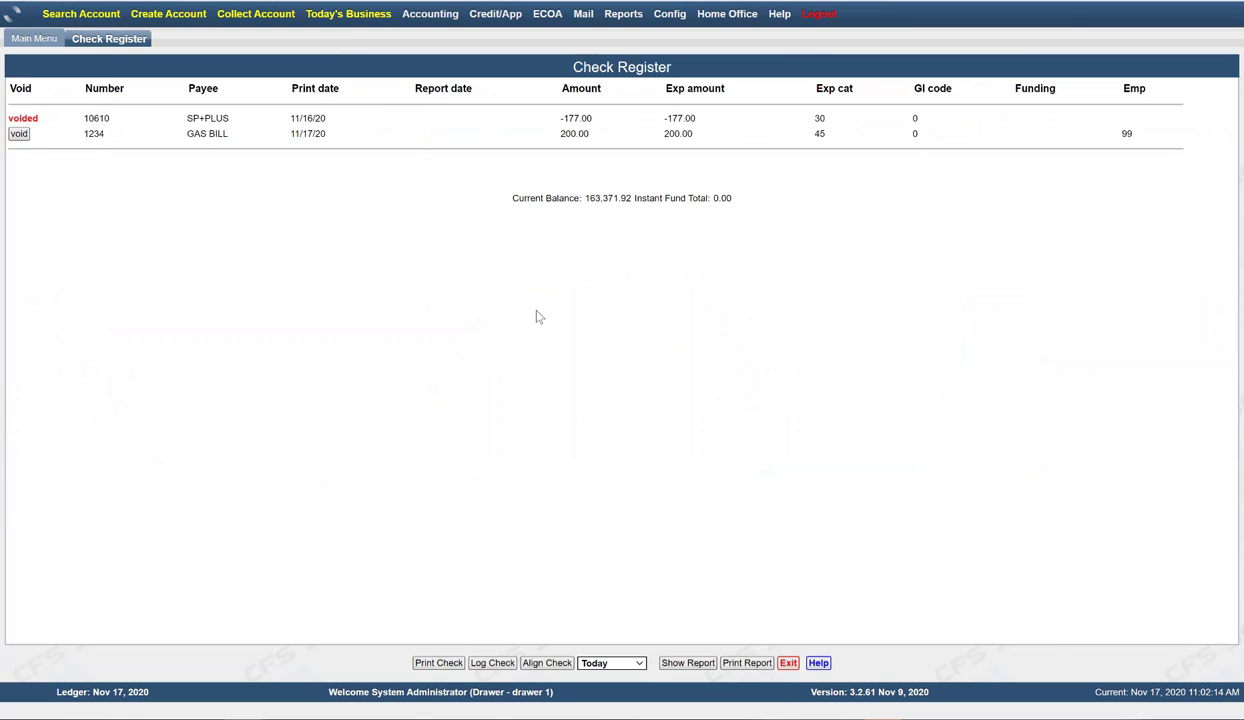
left_click(788, 663)
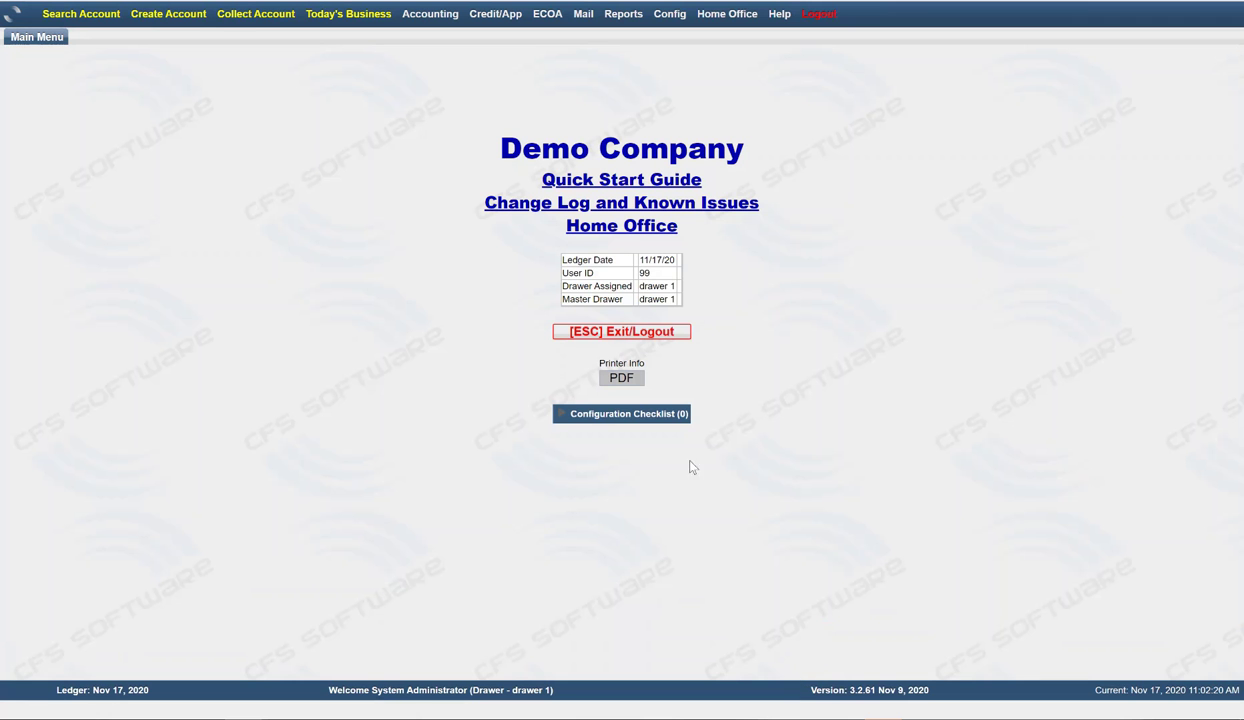